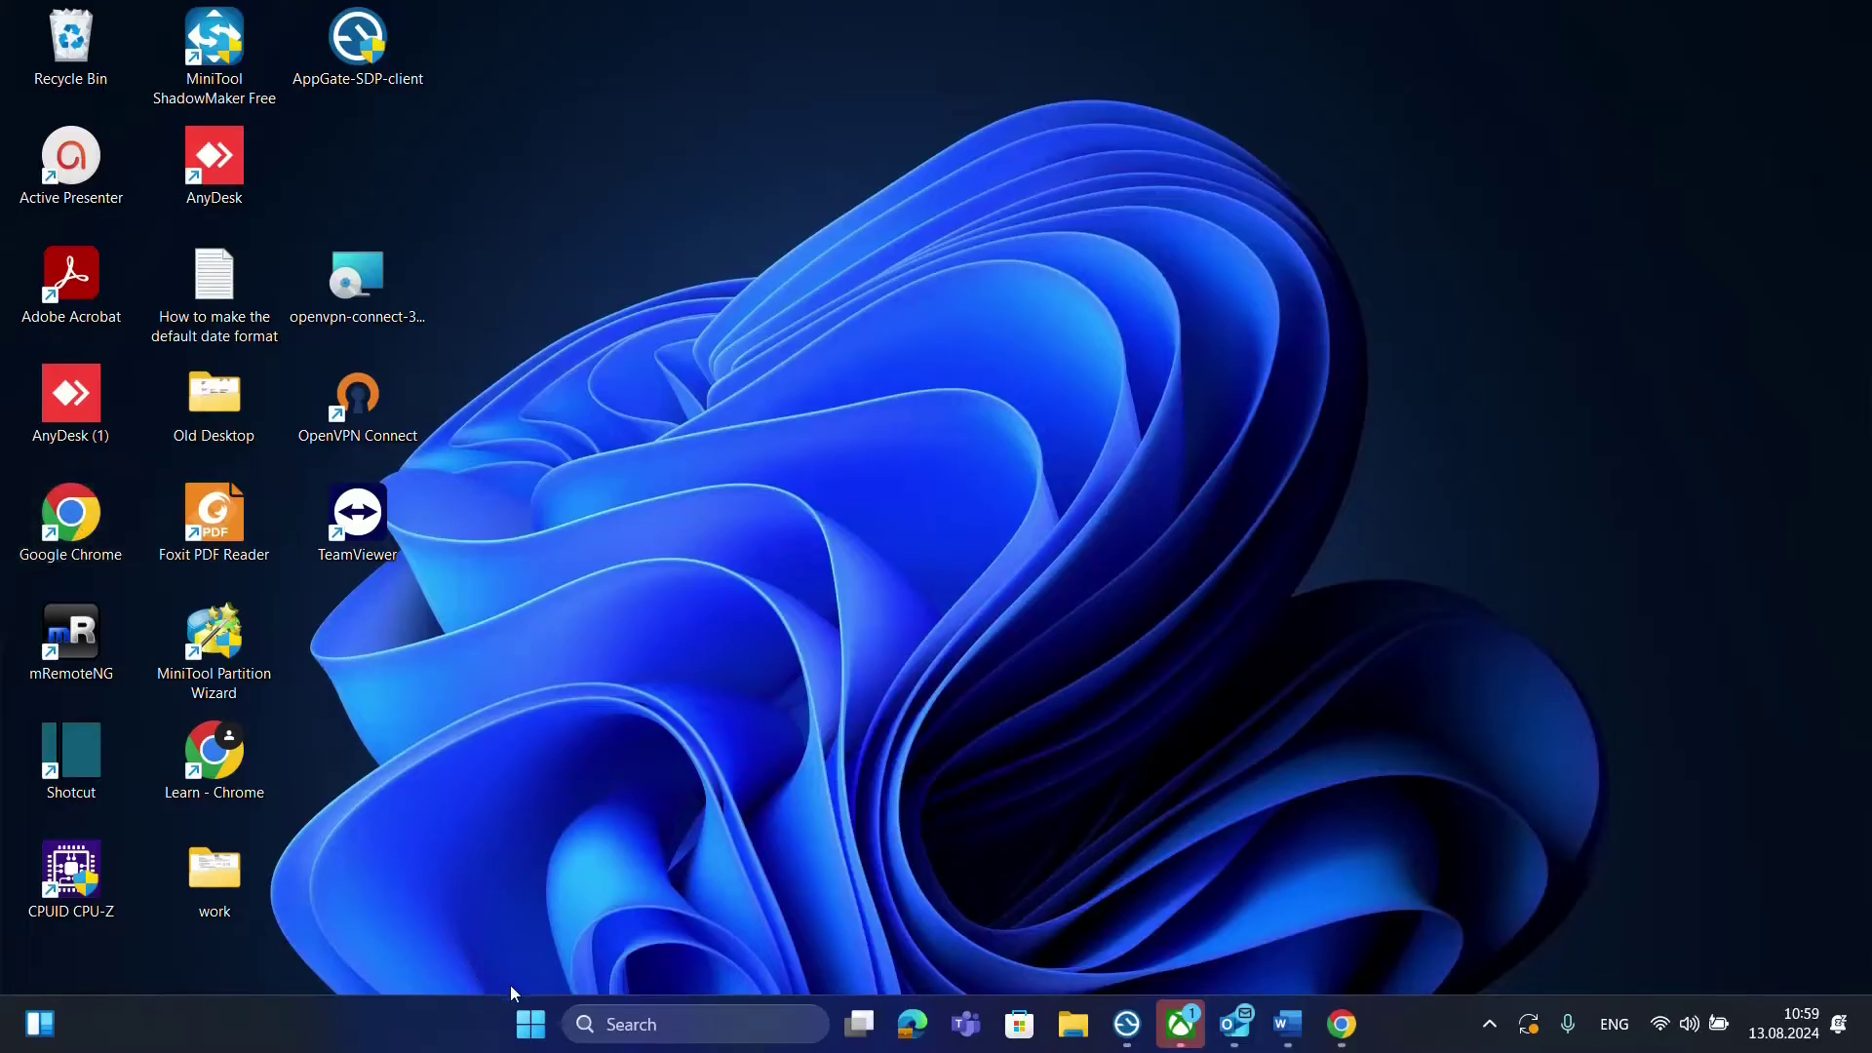
# - Open Task Manager from the Start button's quick-link menu
pyautogui.rightClick(533, 1033)
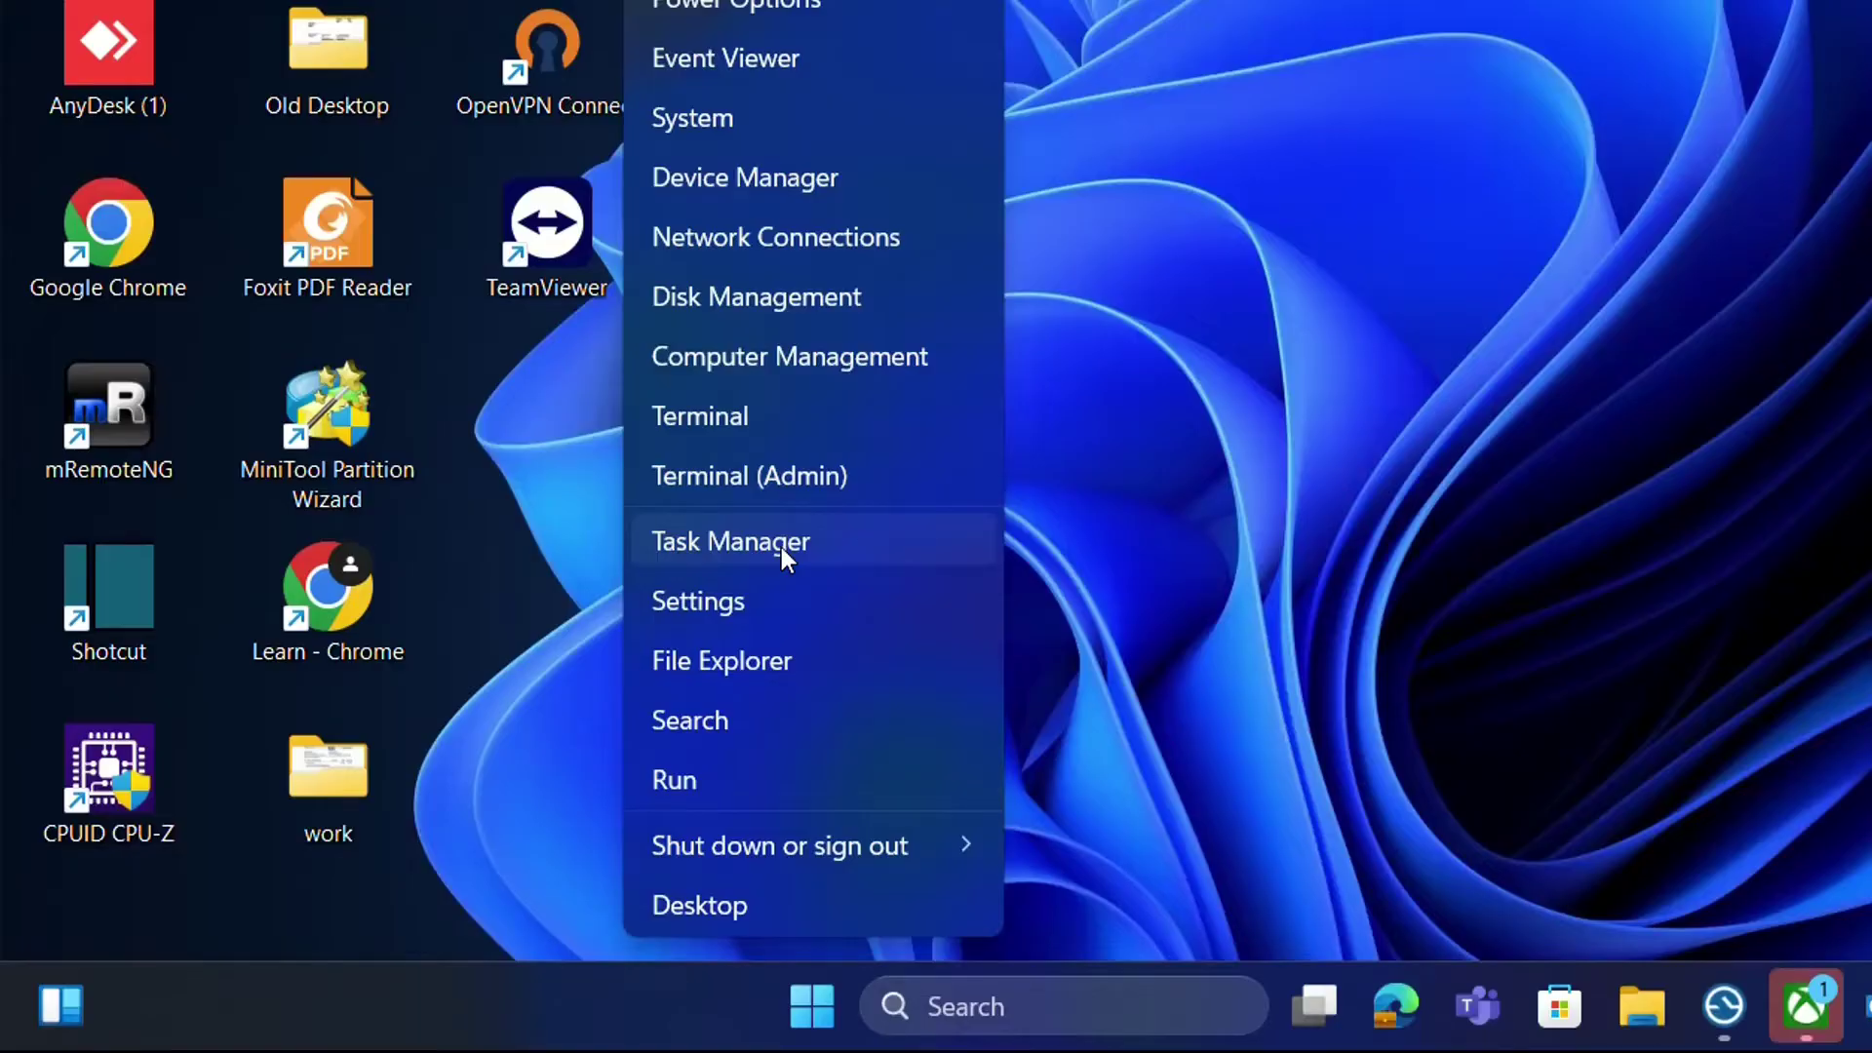
pyautogui.click(781, 547)
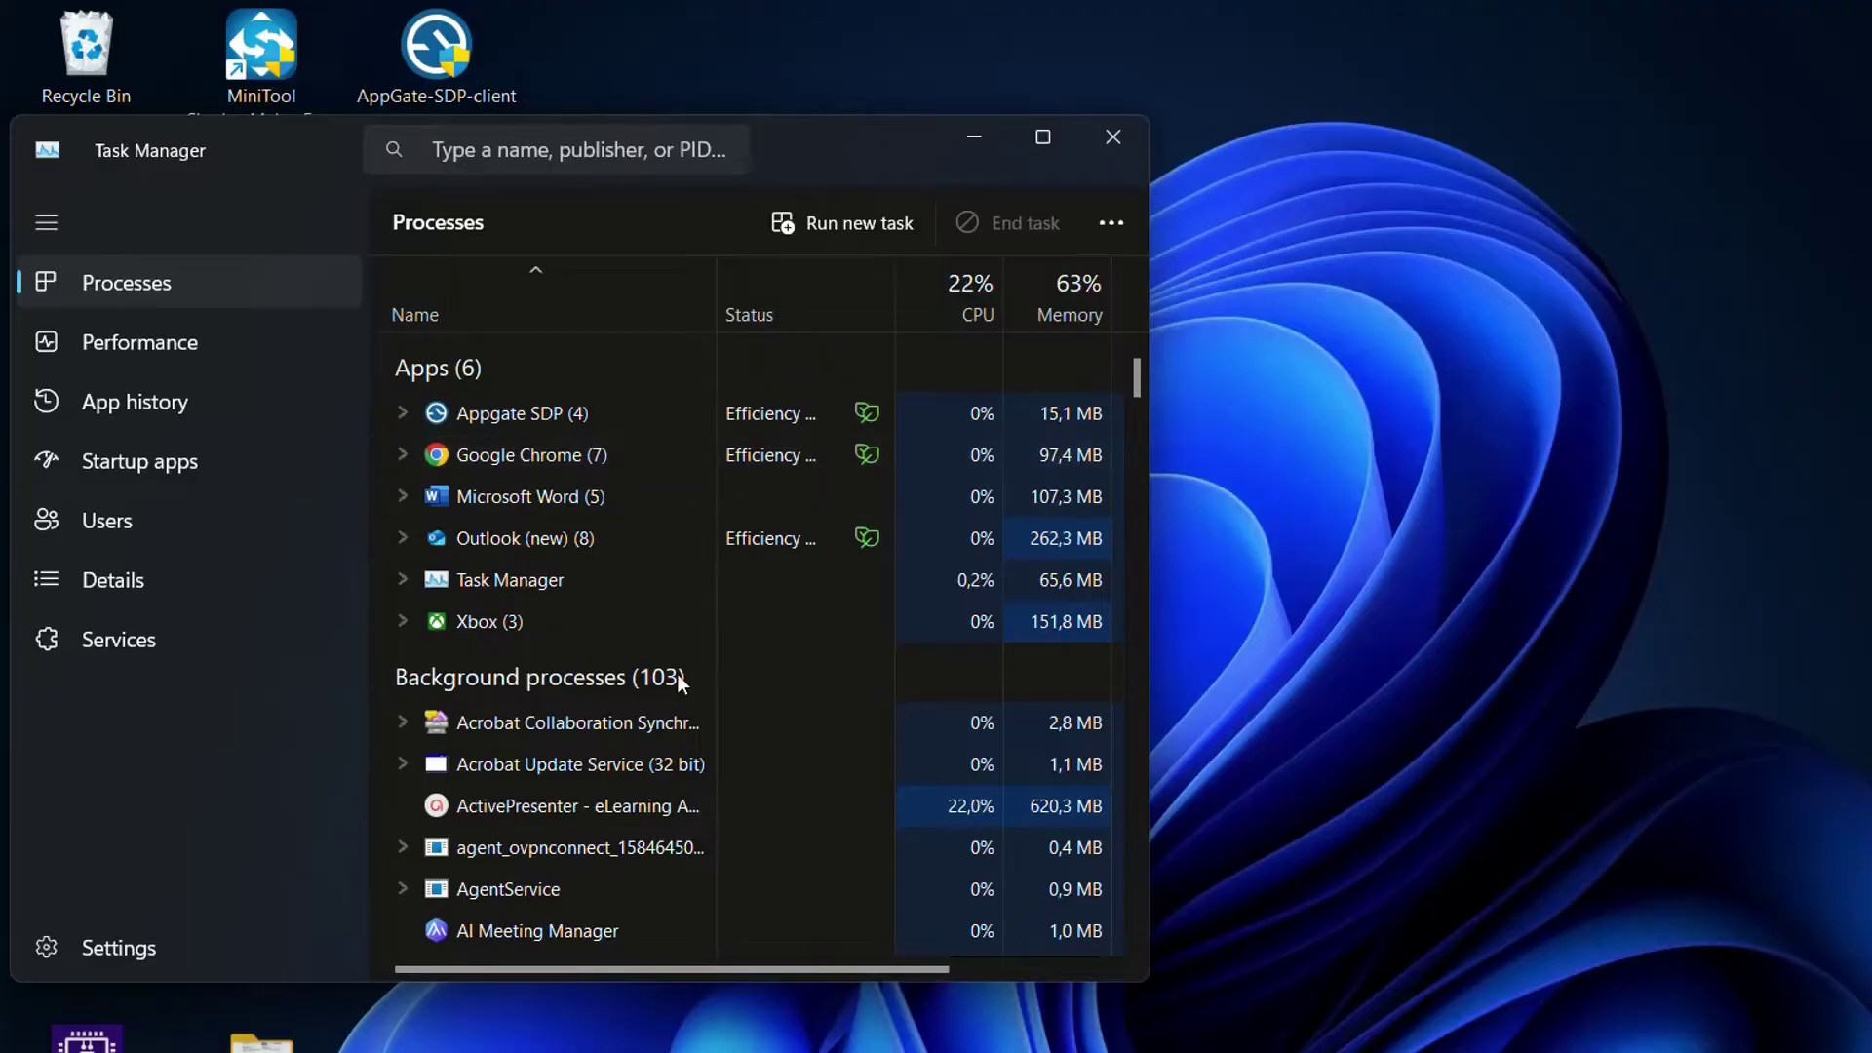
# - Maximize Task Manager and end the Google Chrome (7) app task
pyautogui.click(1042, 135)
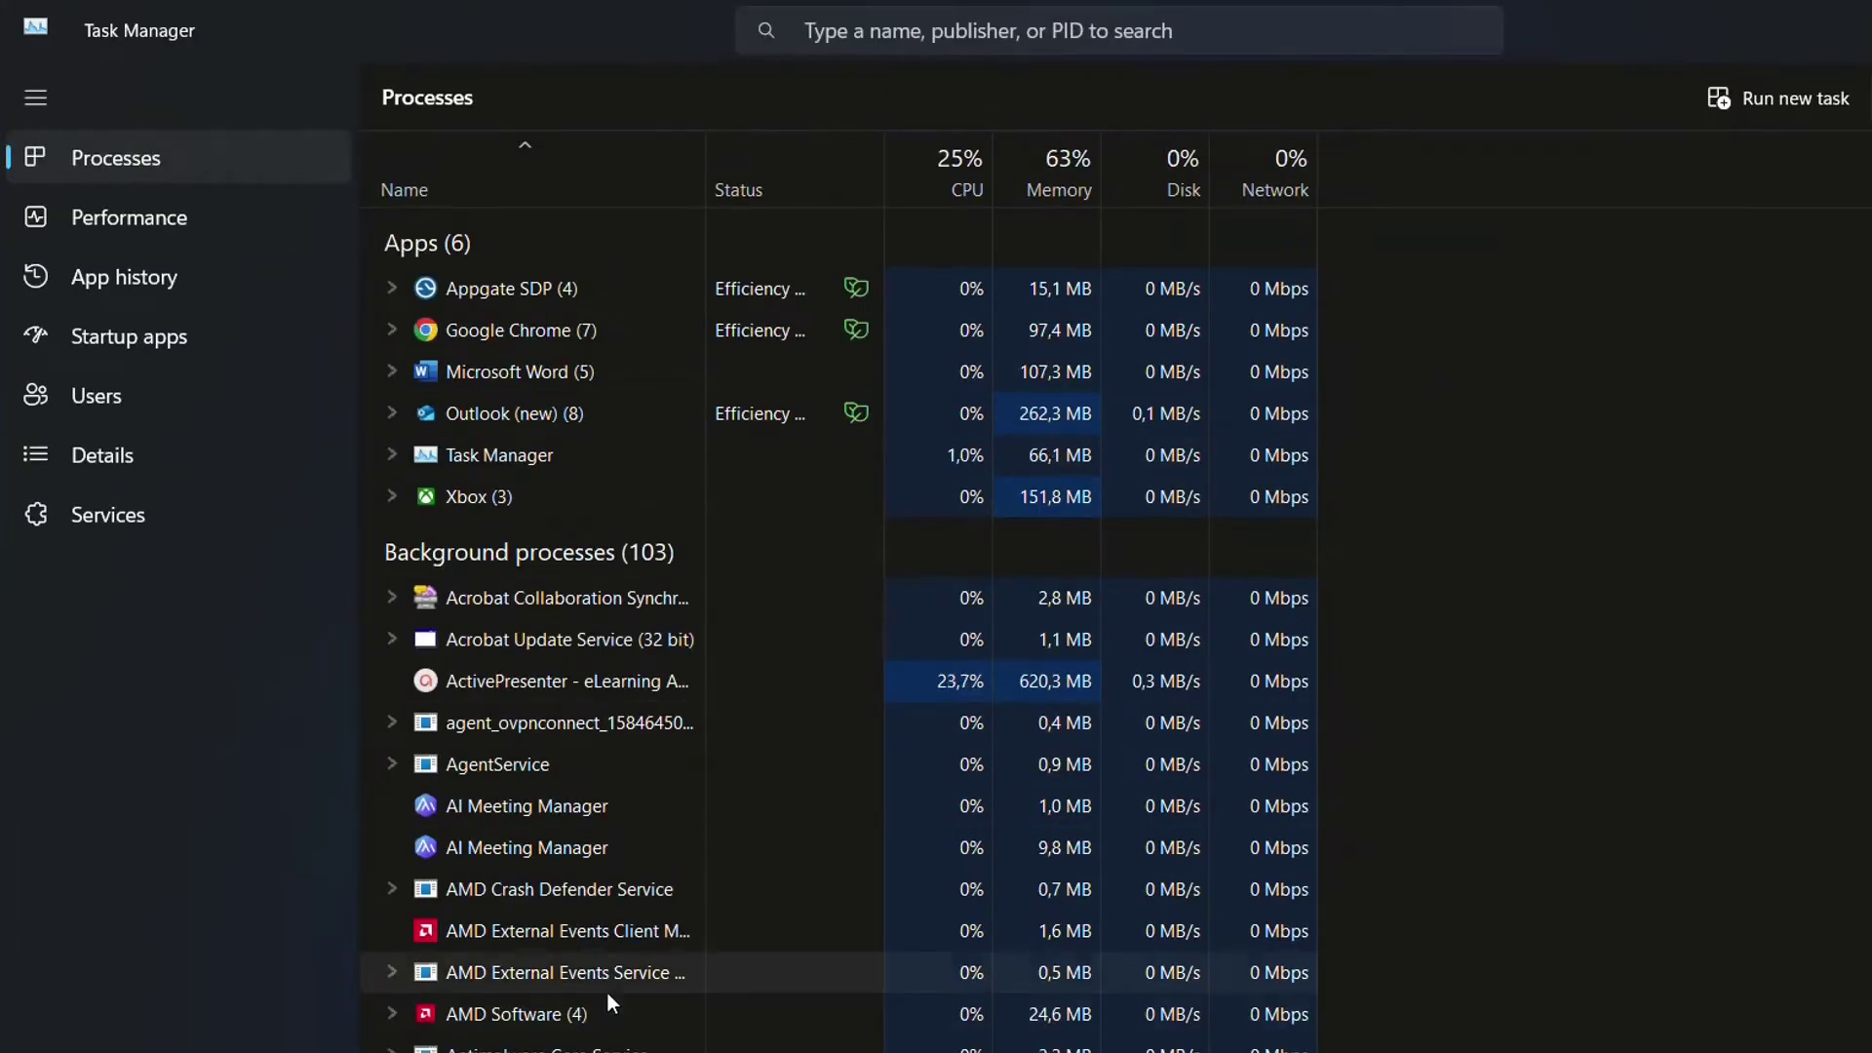
pyautogui.scroll(-10, 597, 917)
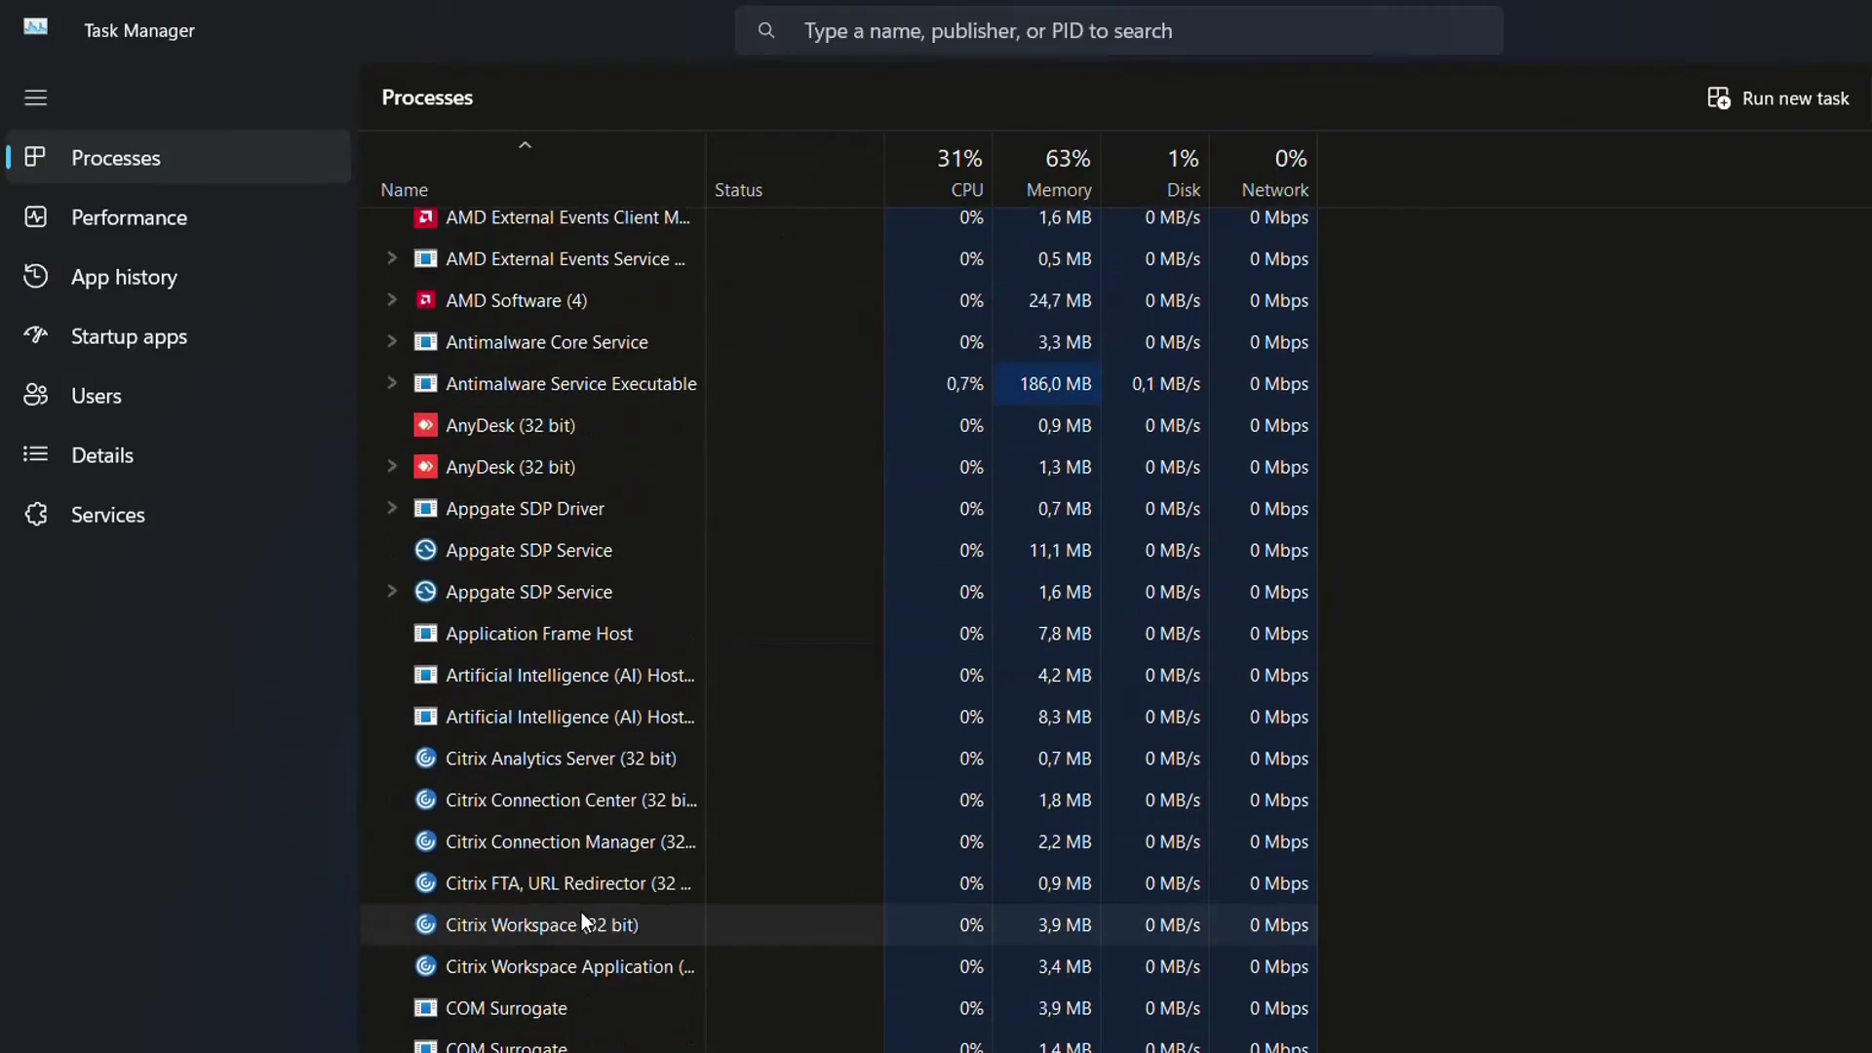
pyautogui.scroll(-7, 585, 916)
pyautogui.scroll(6, 581, 911)
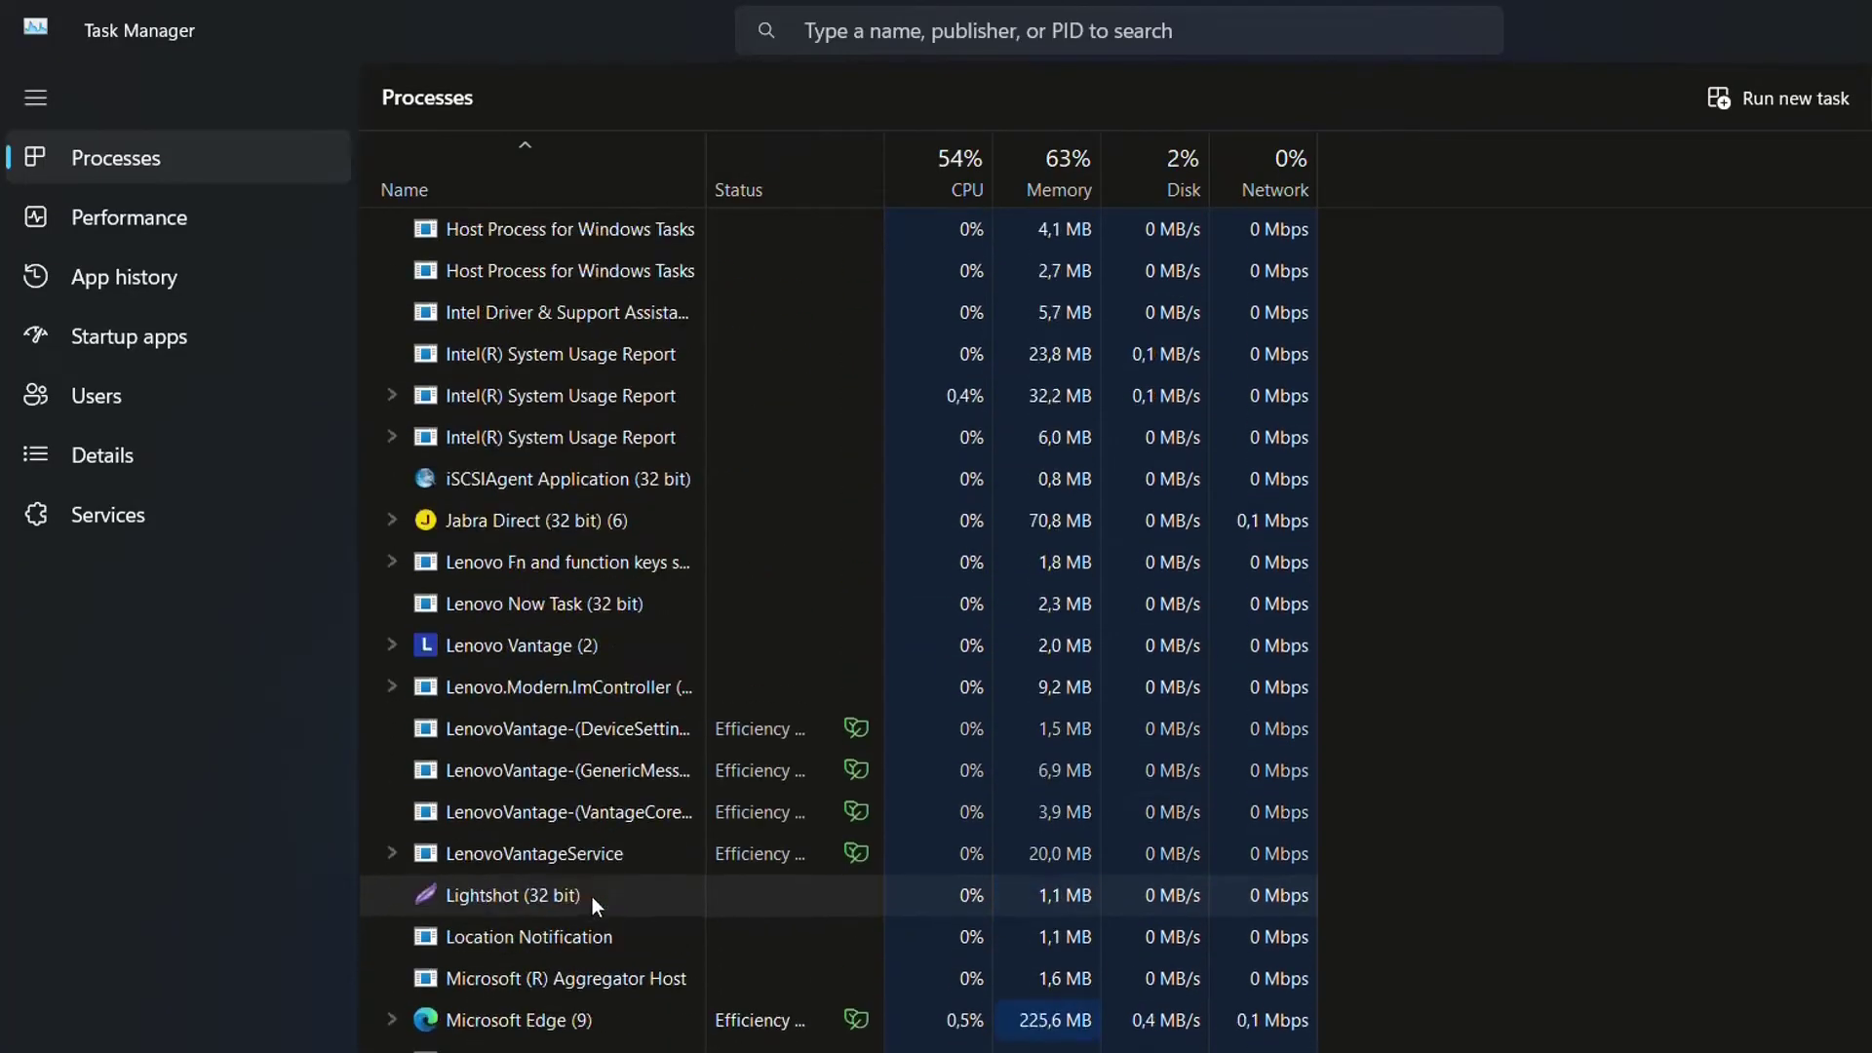
pyautogui.scroll(12, 585, 858)
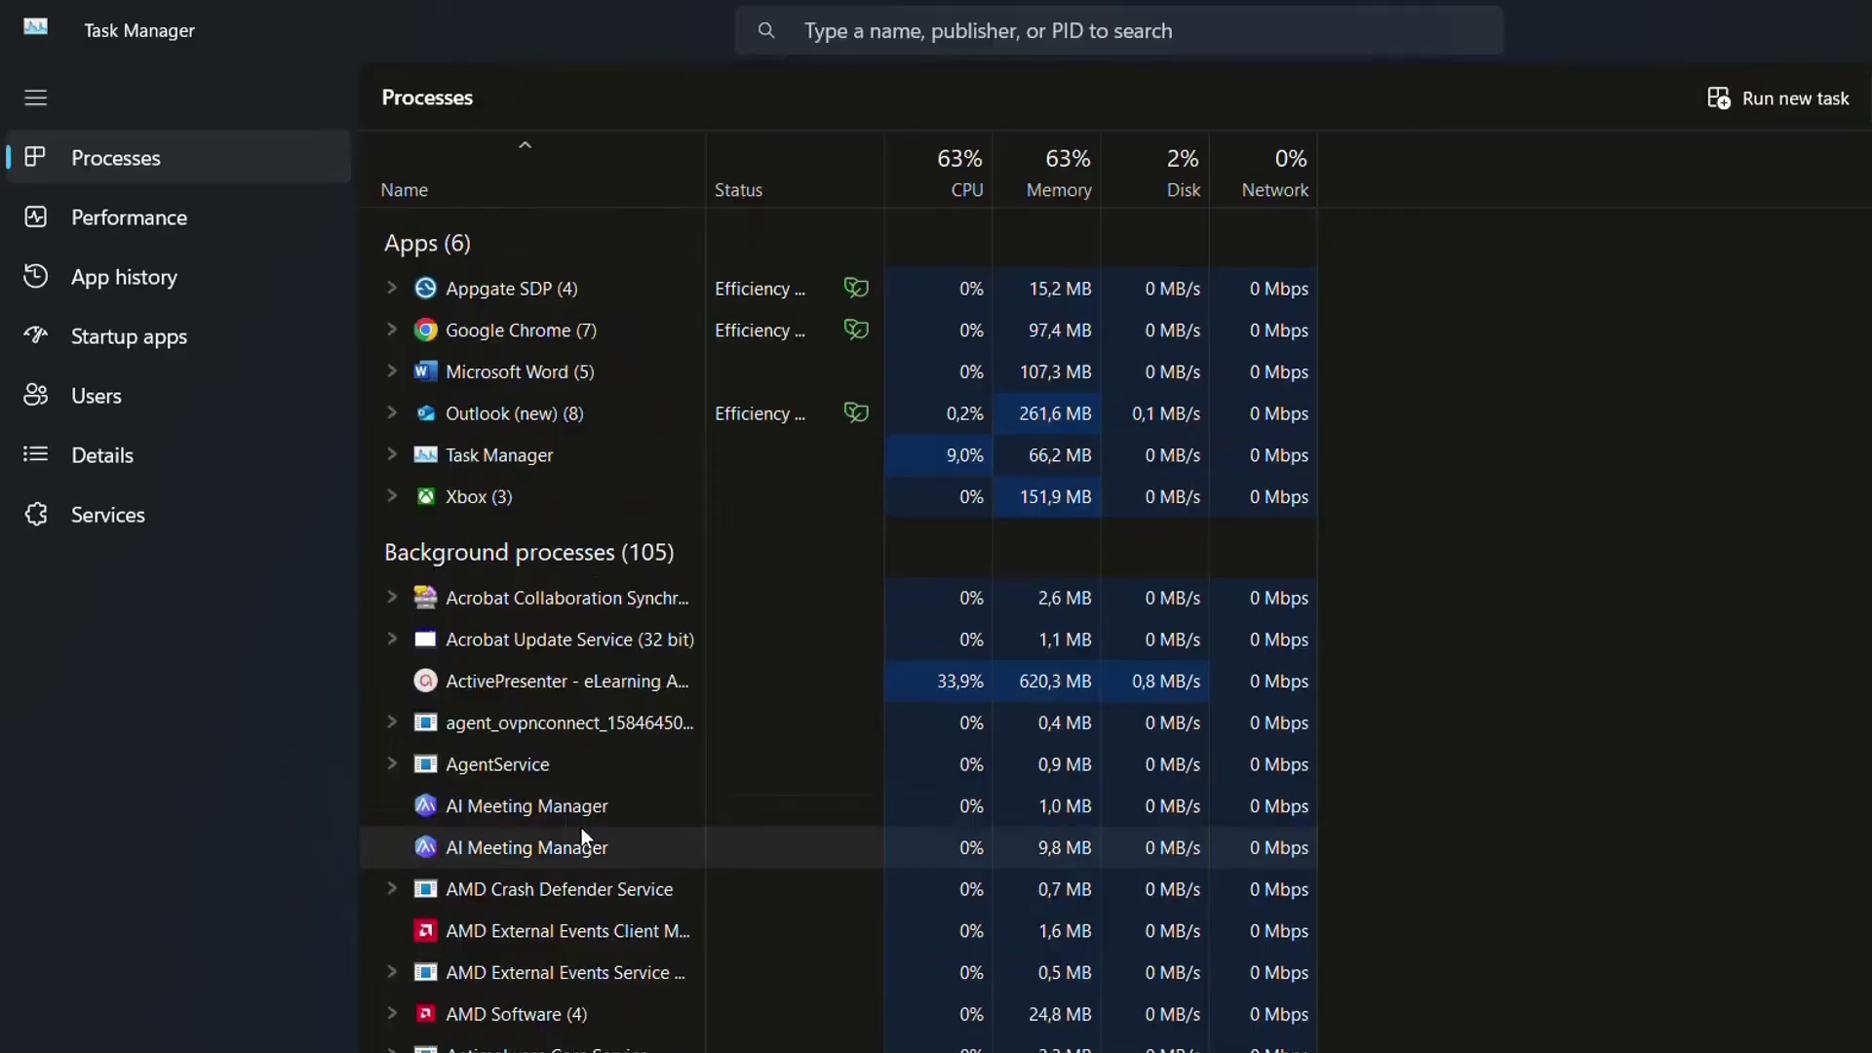
pyautogui.rightClick(506, 336)
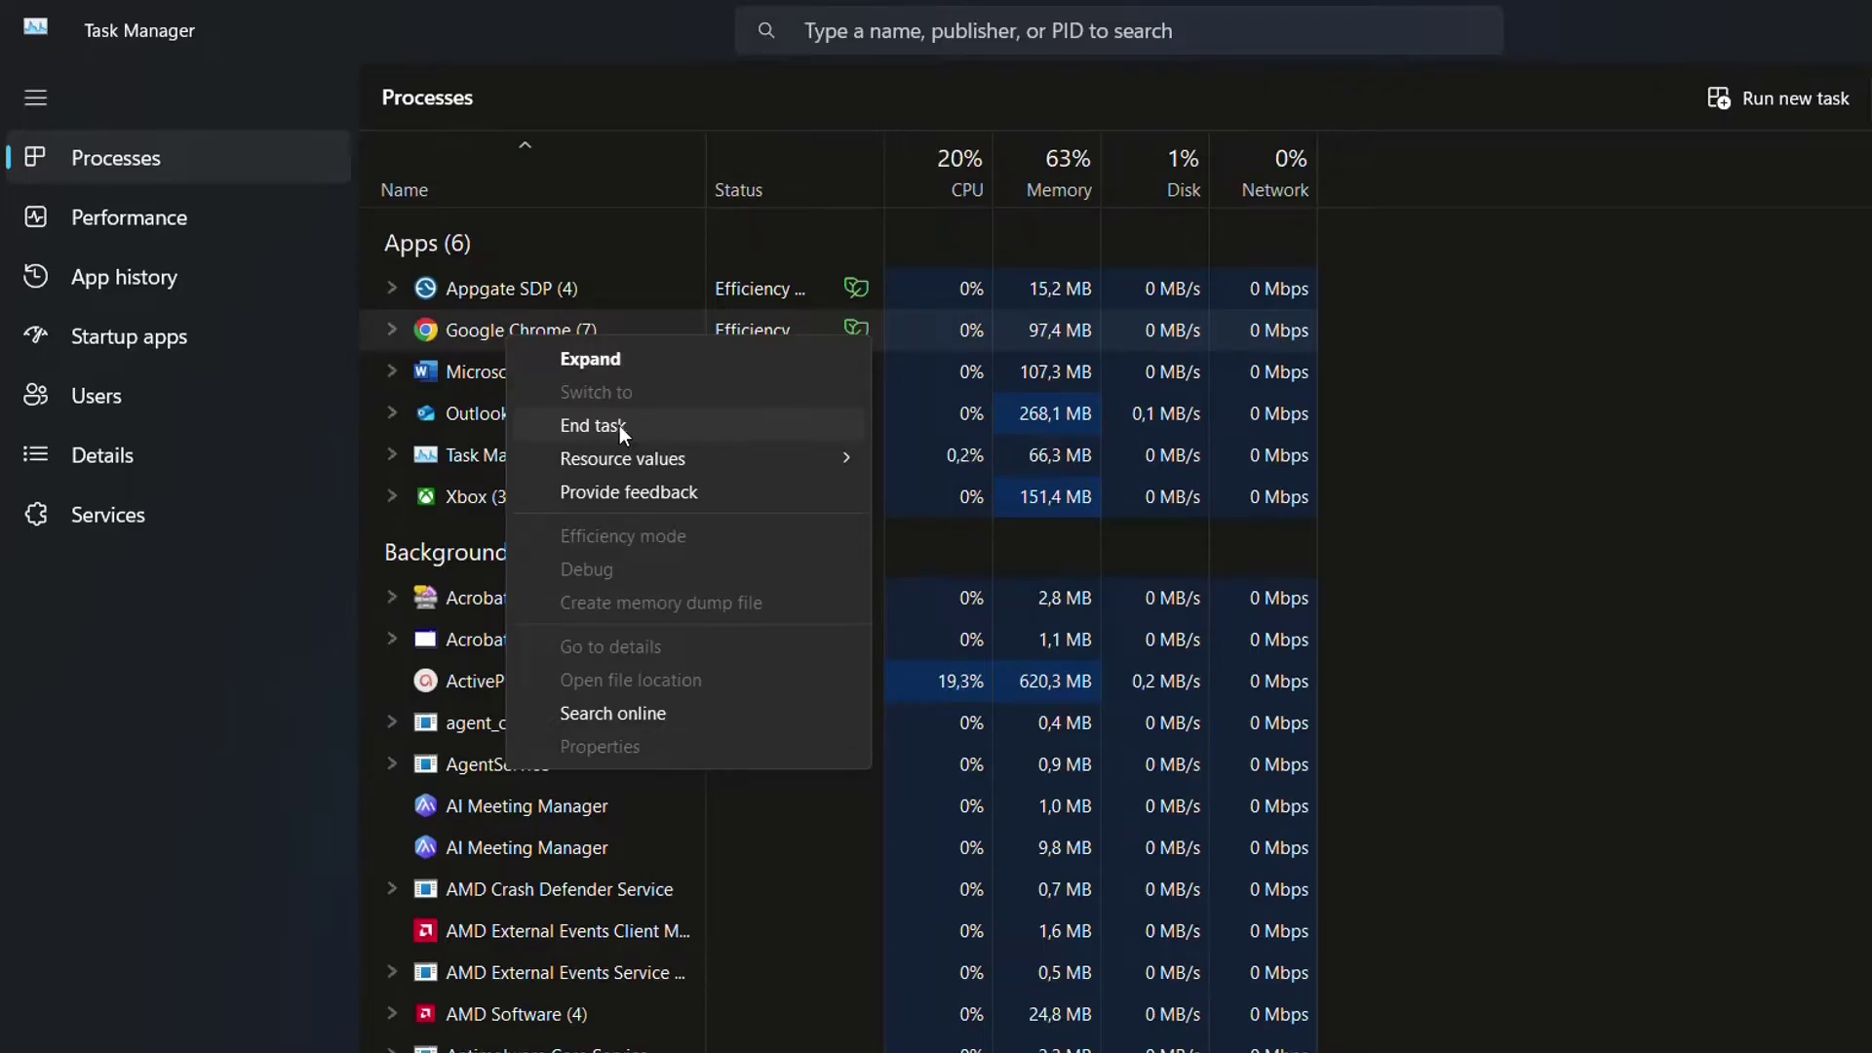
pyautogui.click(618, 425)
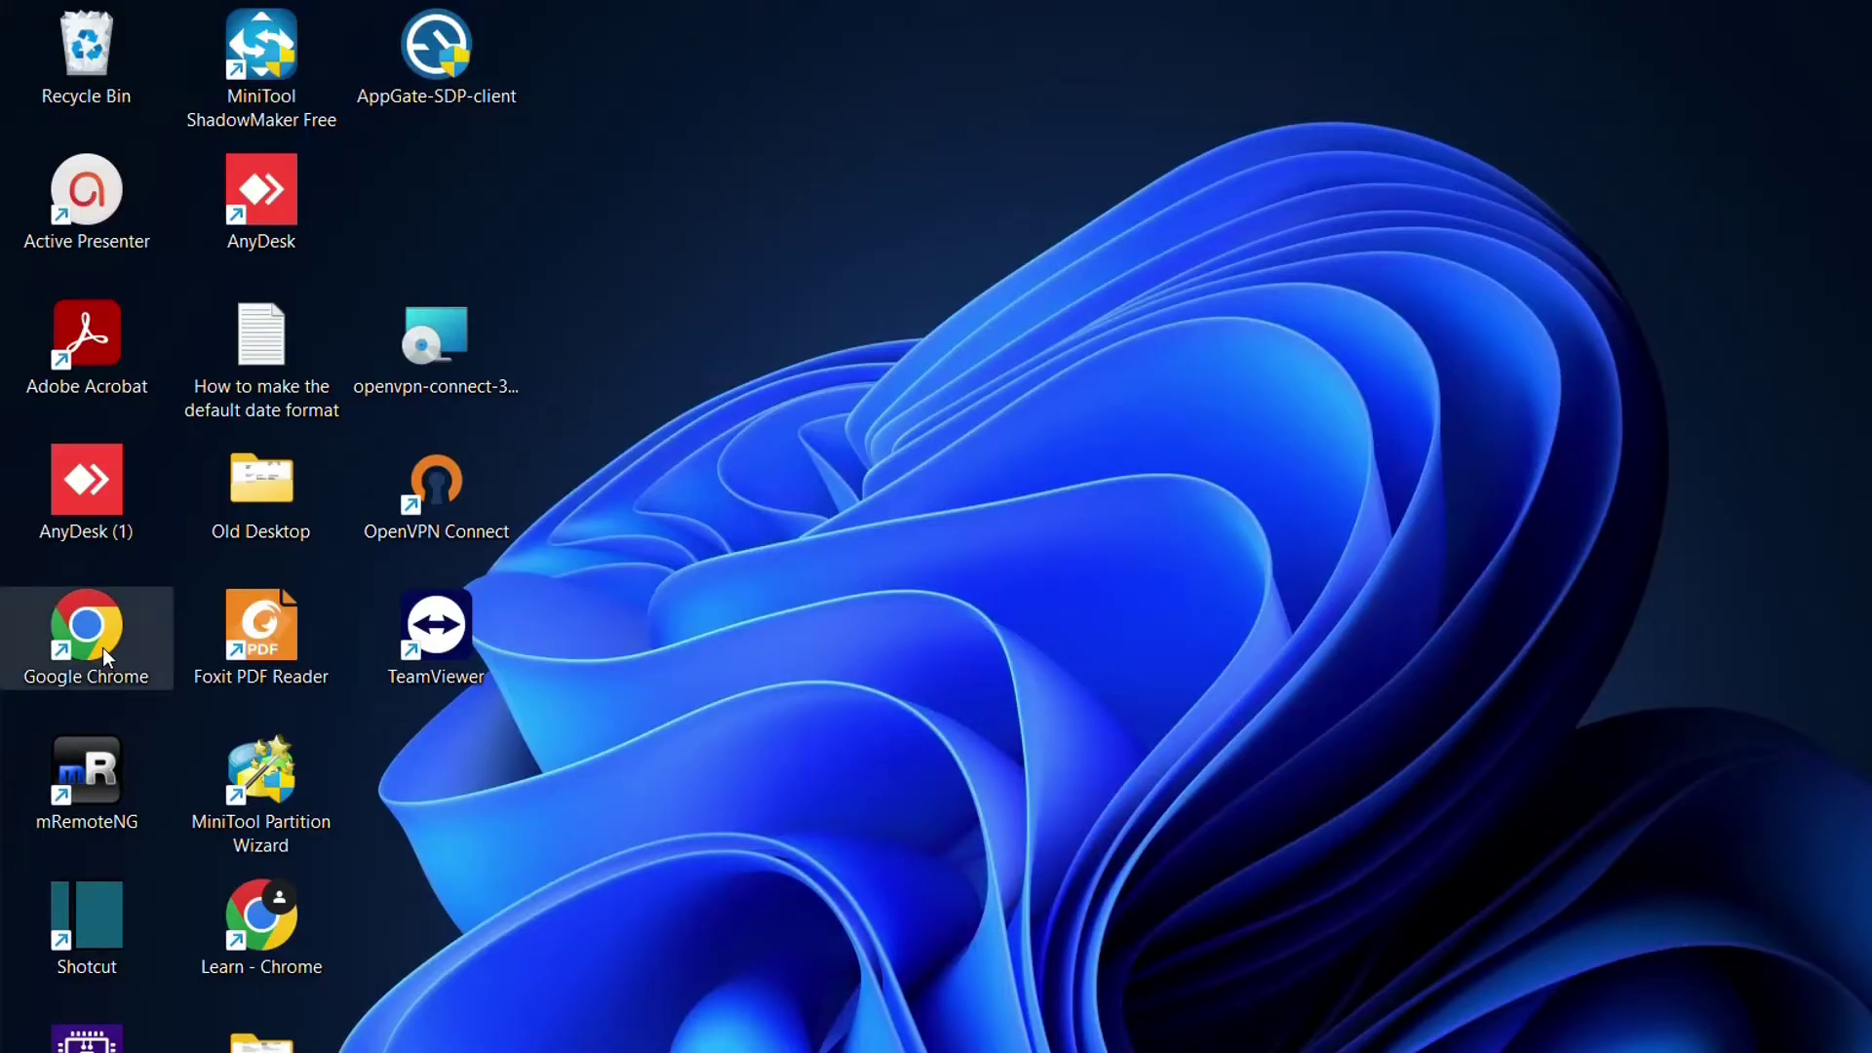
# - Bring up the context menu of the Google Chrome desktop shortcut
pyautogui.rightClick(102, 648)
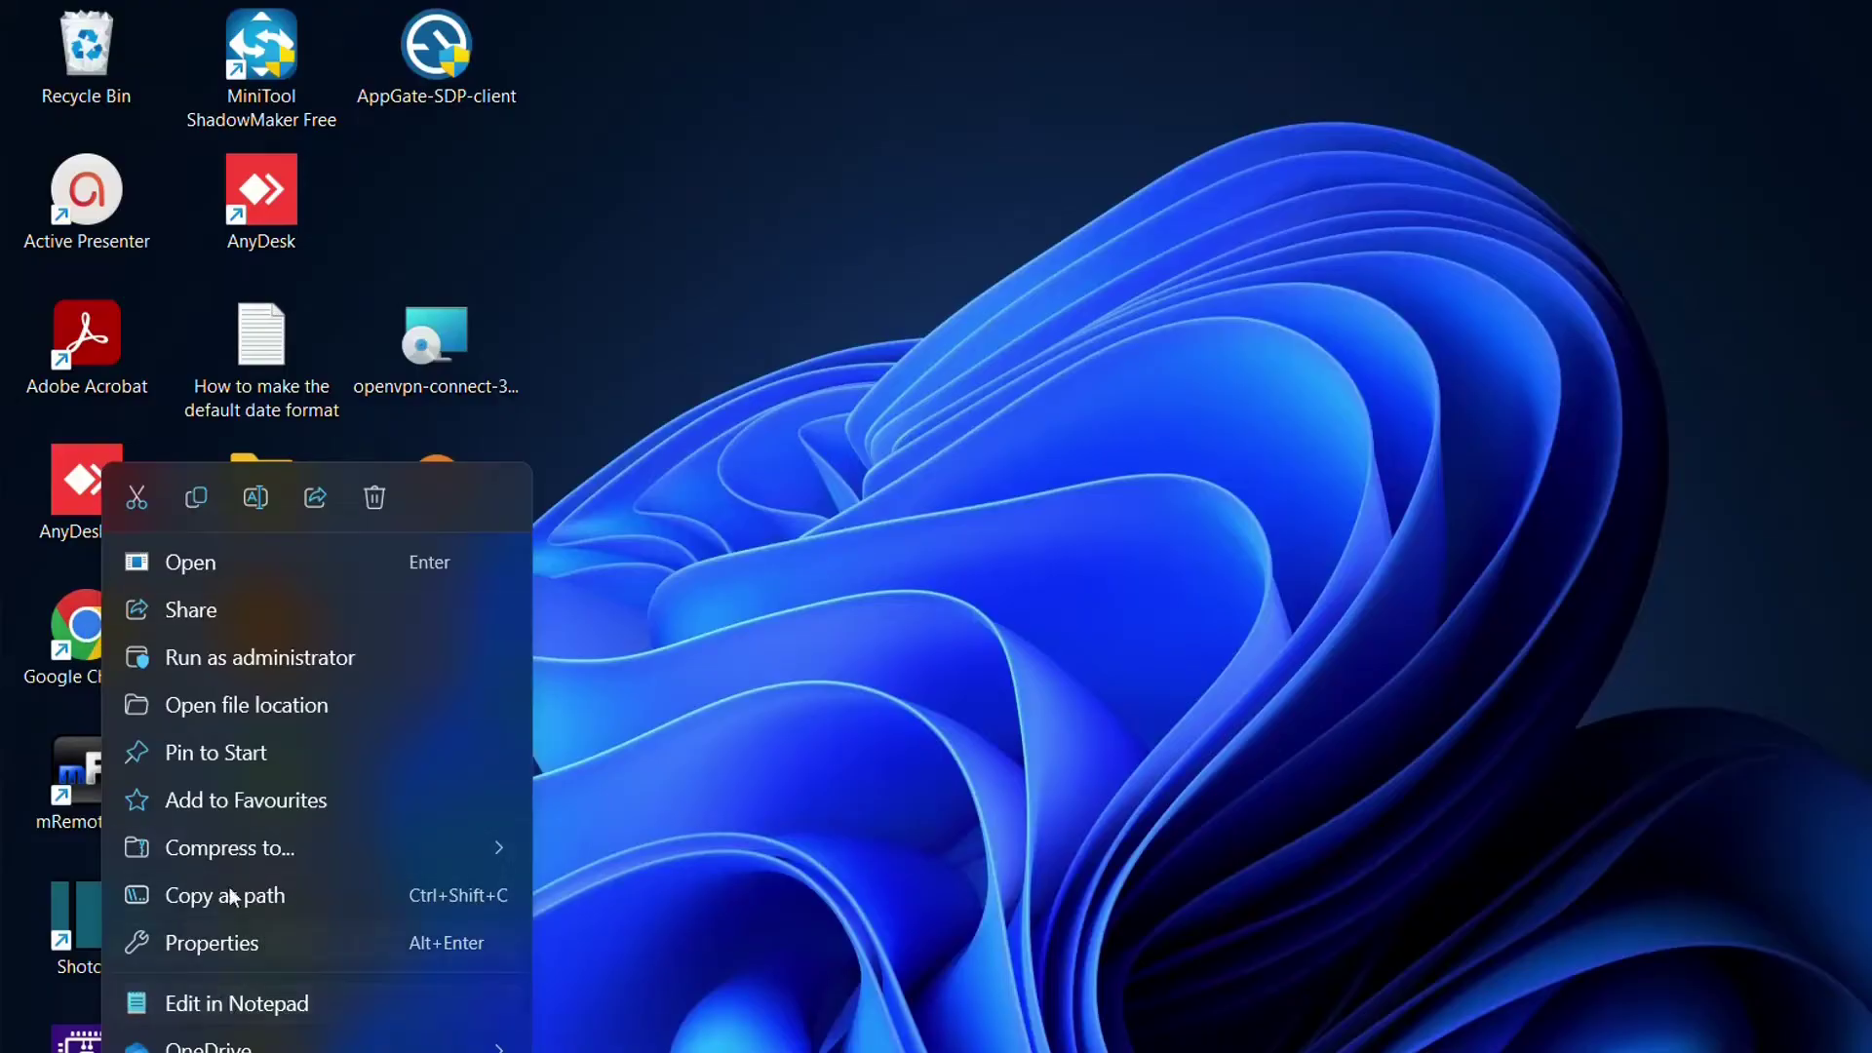
# - Open Chrome's file location, then its 127.0.6533.100 folder and the Installer subfolder
pyautogui.click(307, 706)
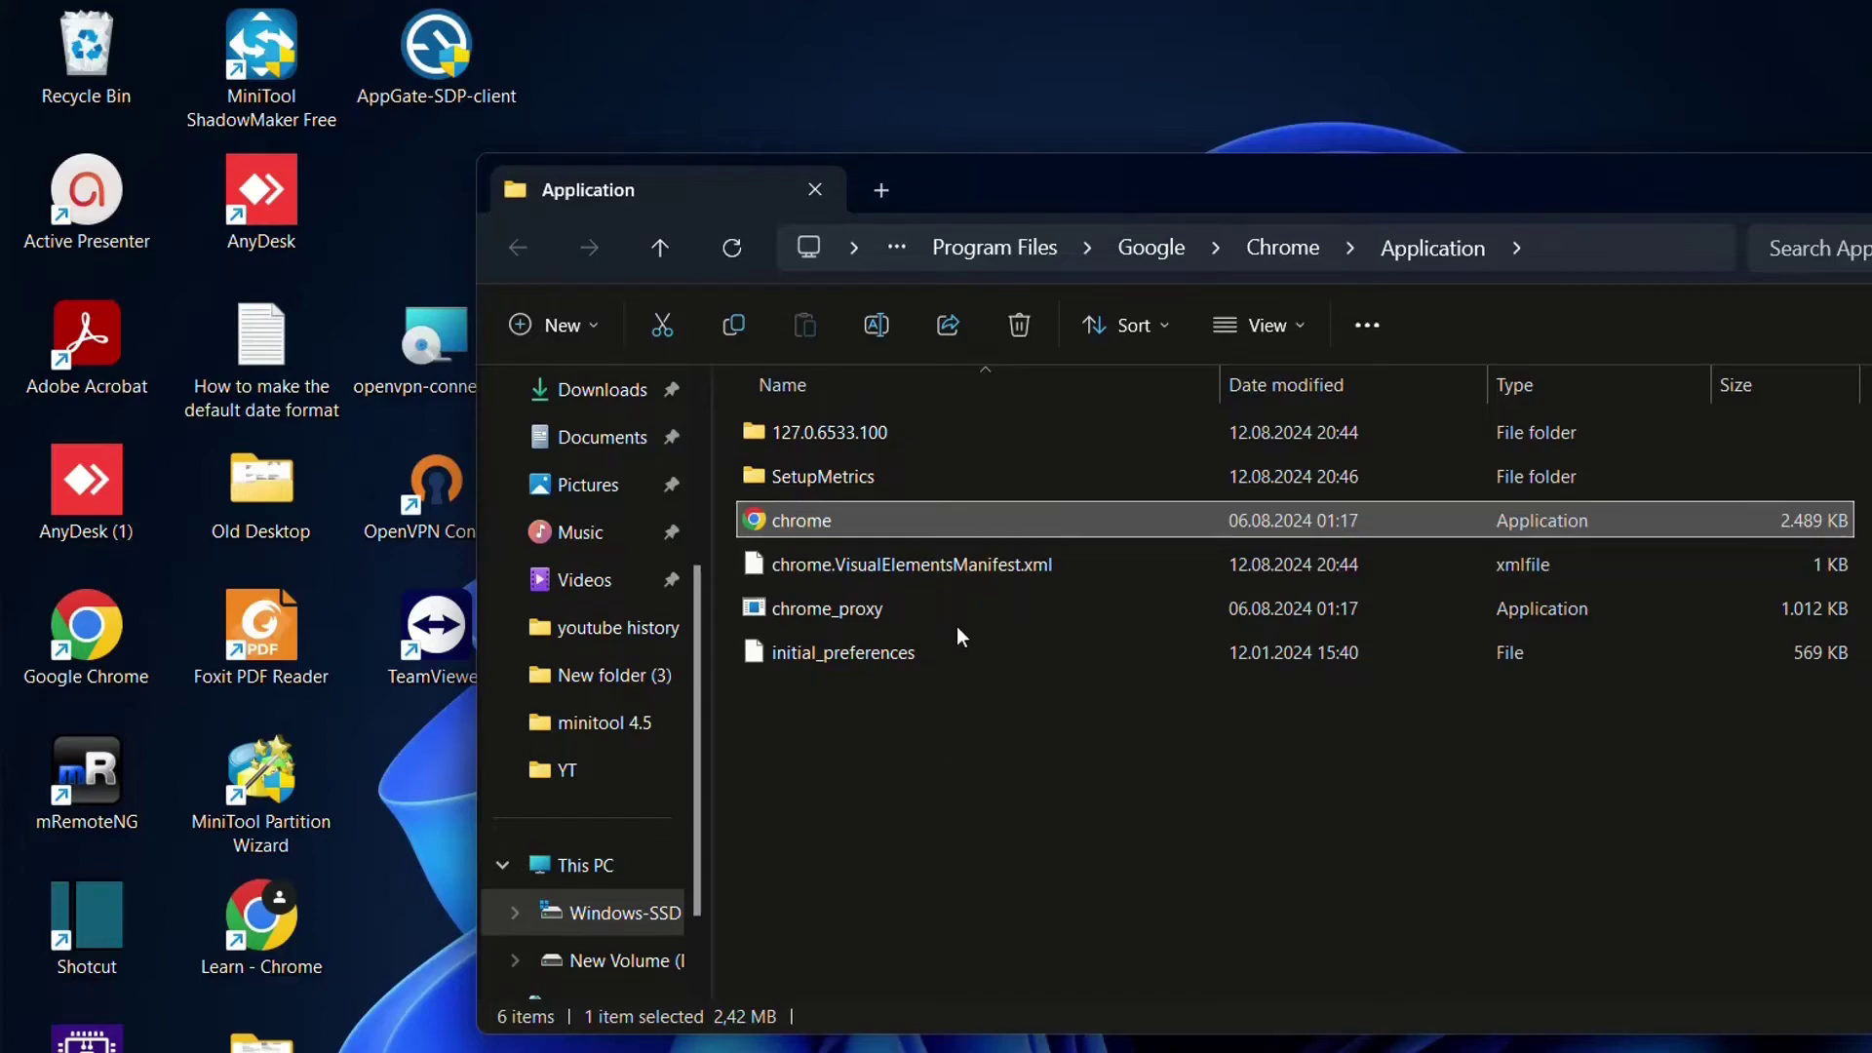
pyautogui.doubleClick(933, 430)
pyautogui.click(1219, 248)
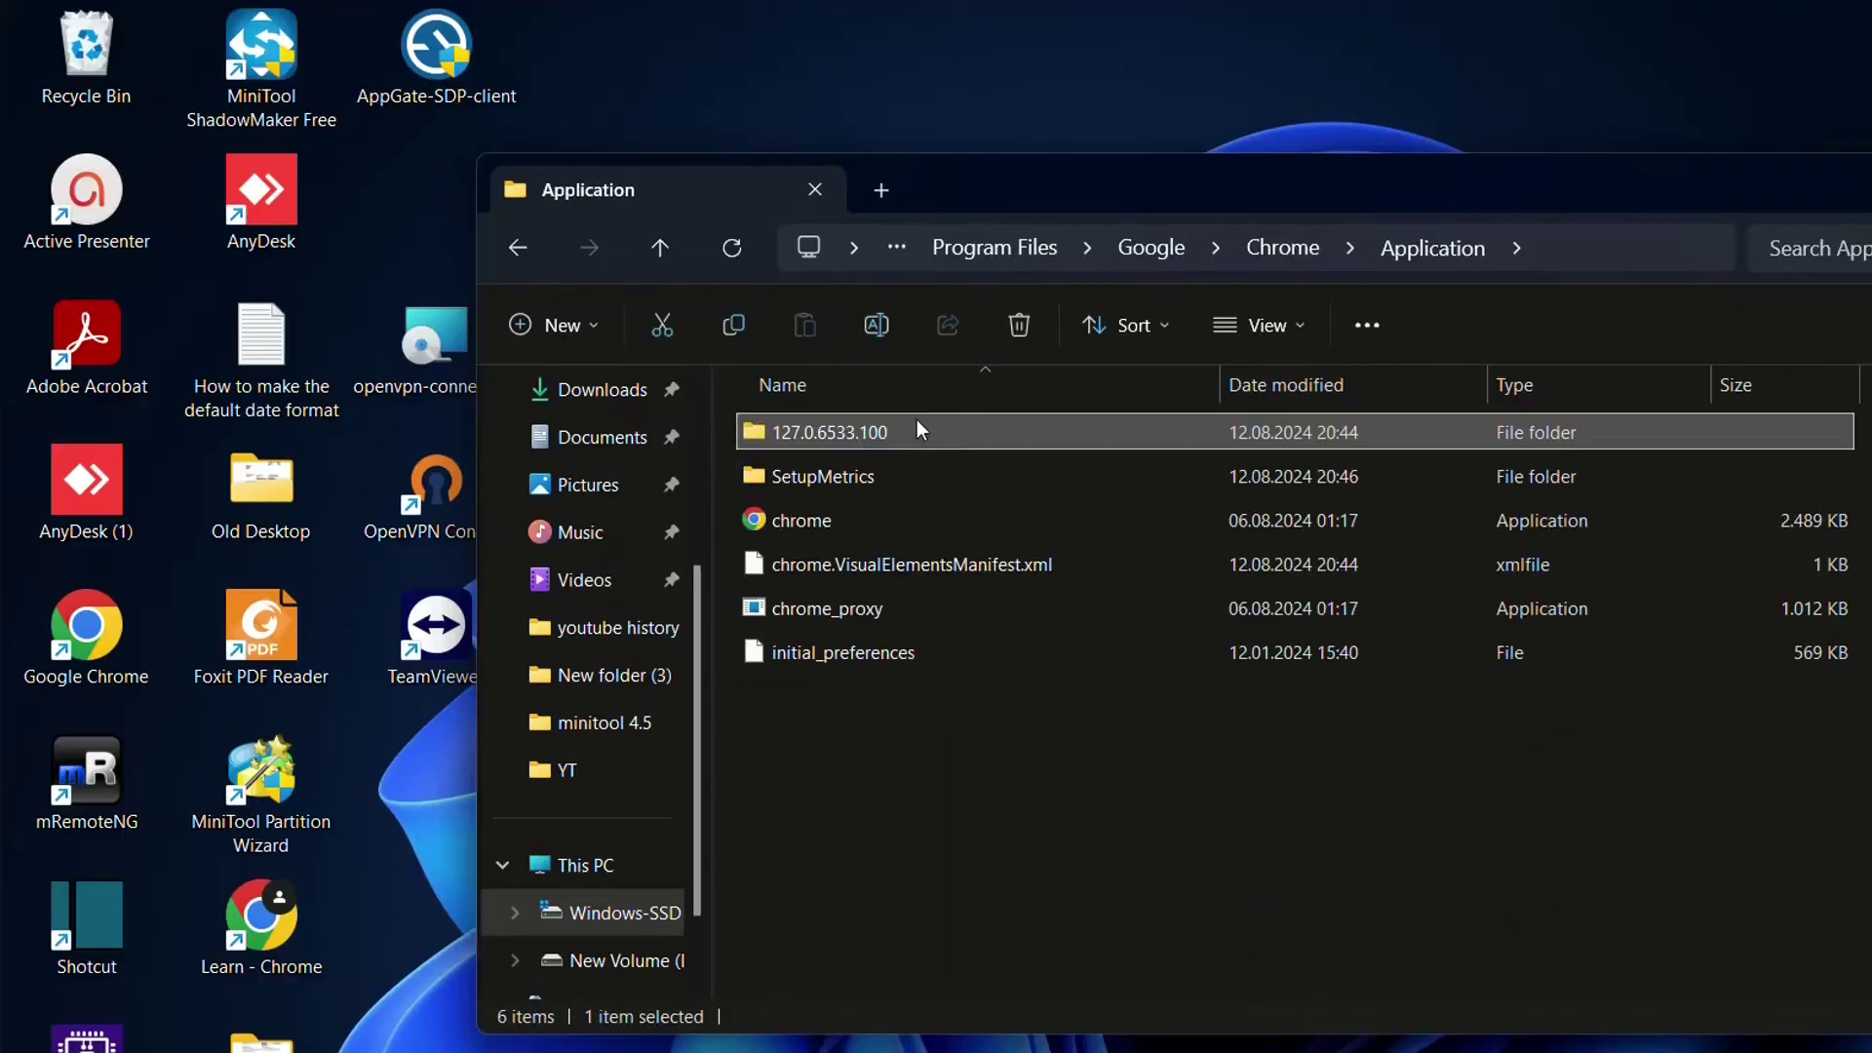
pyautogui.doubleClick(922, 429)
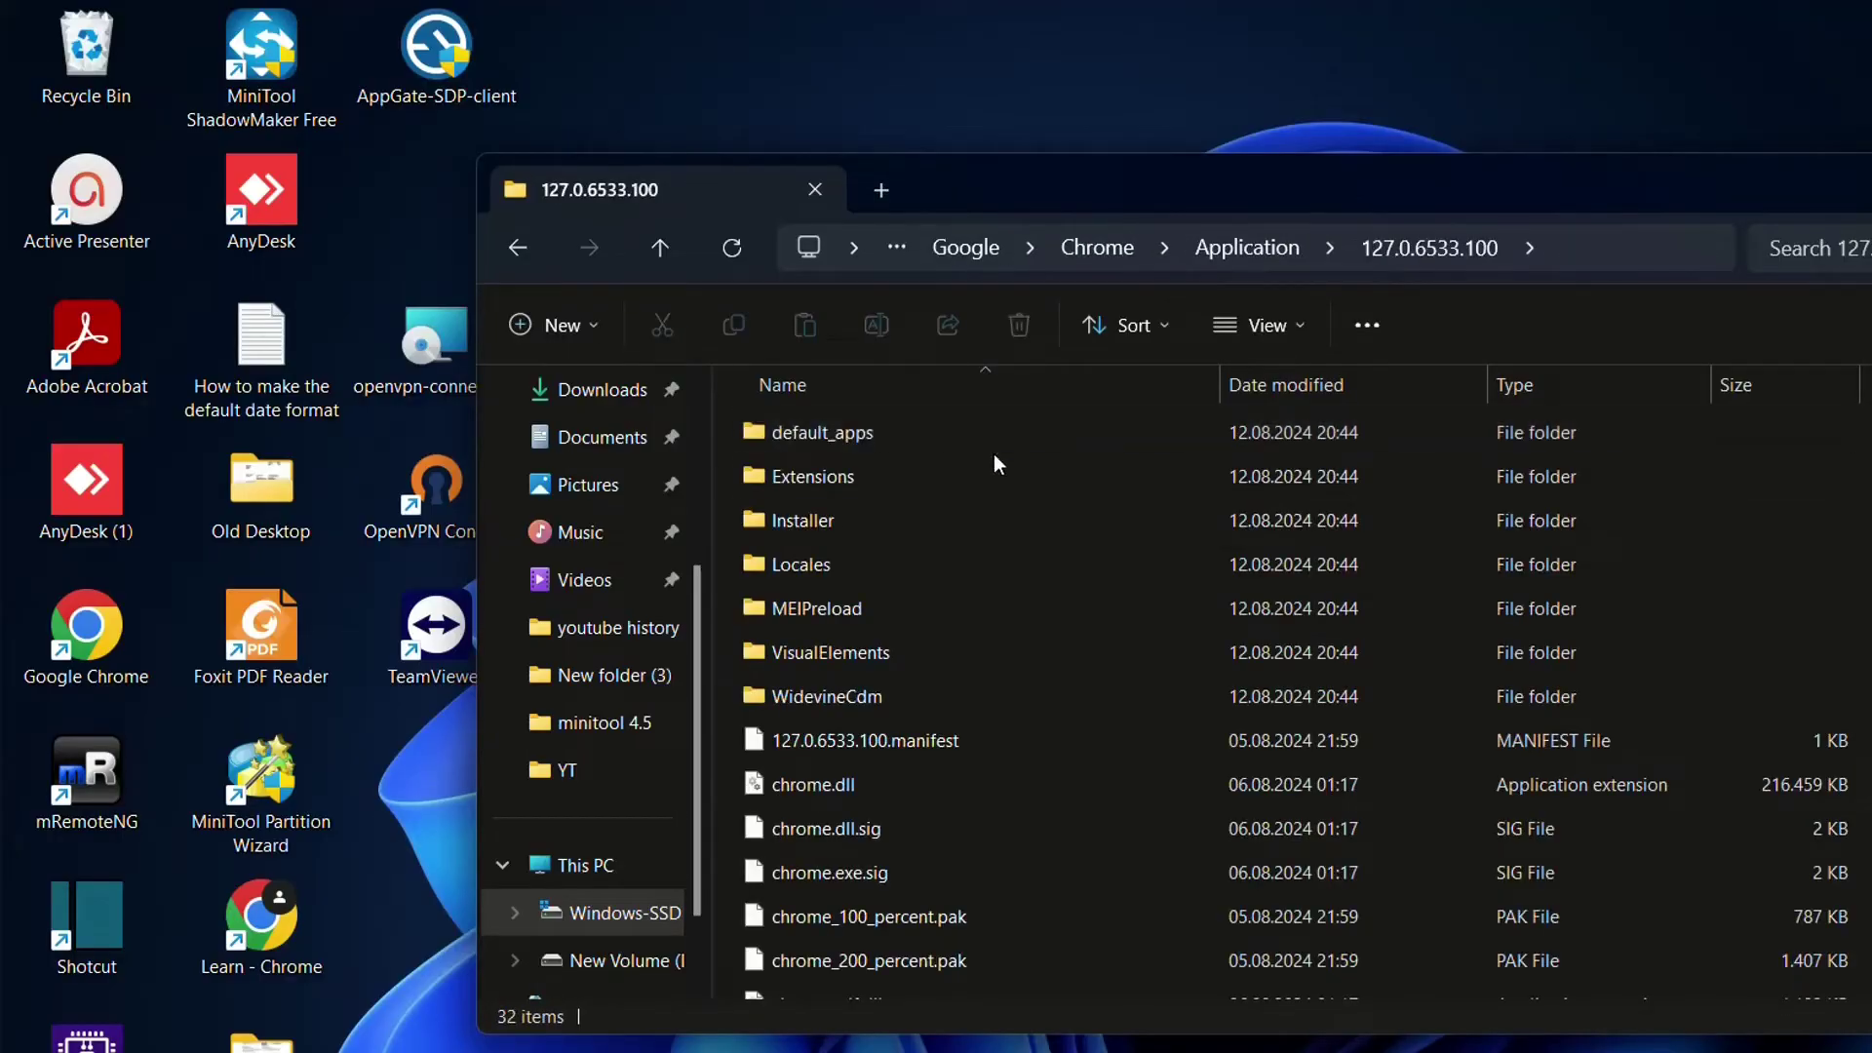
pyautogui.doubleClick(899, 534)
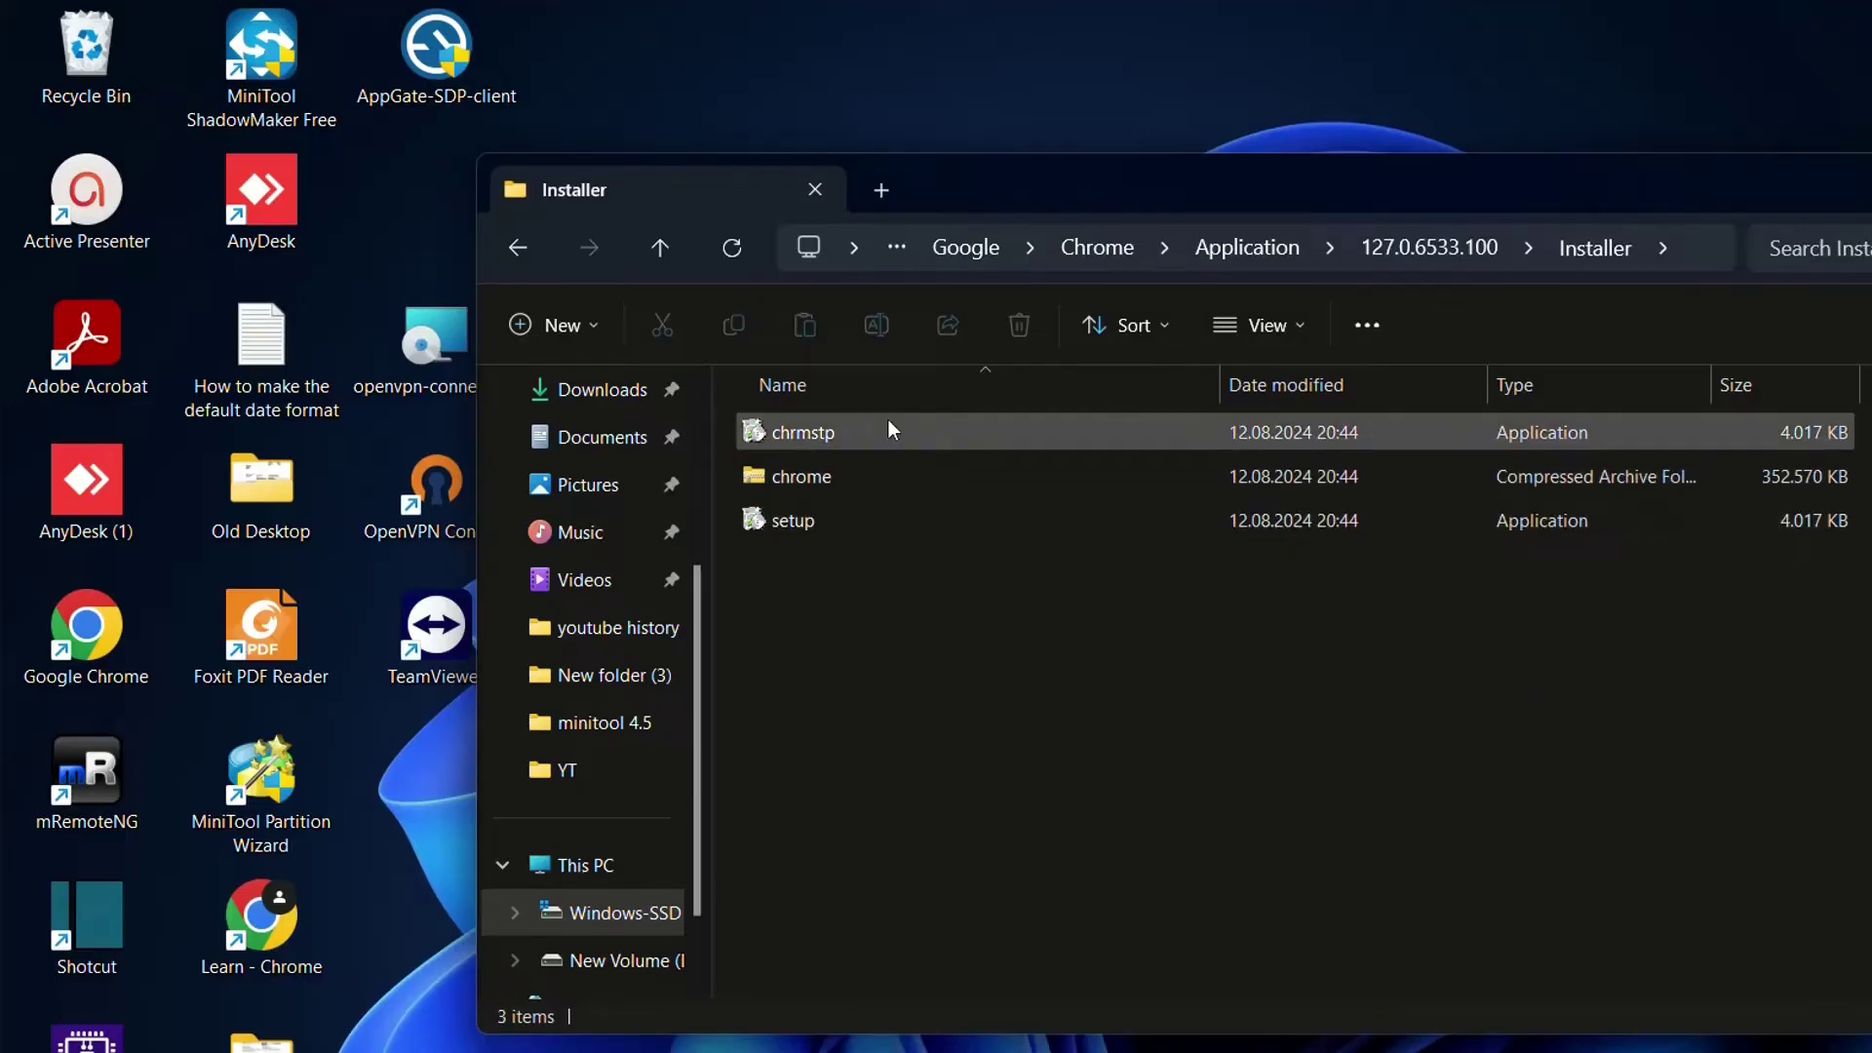
pyautogui.moveTo(799, 446)
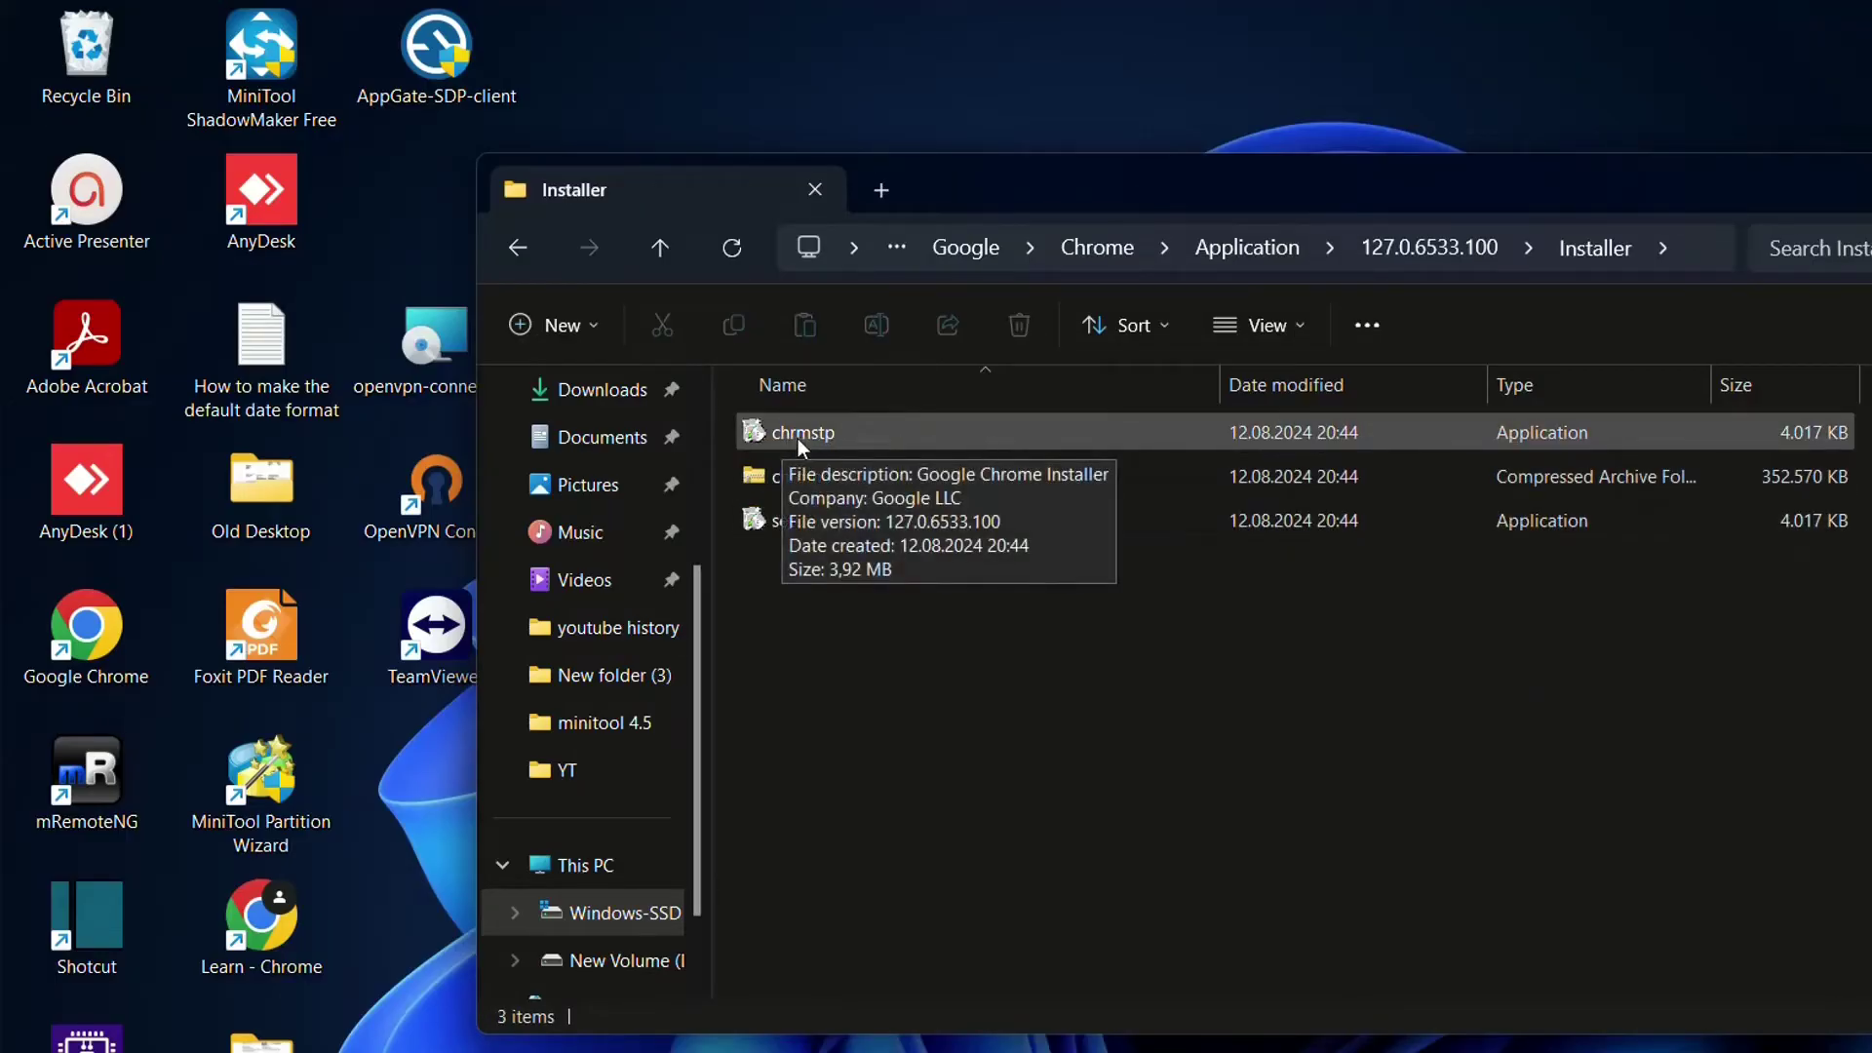
# - Run chrmstp, then close the Chrome profile picker it opens with Alt+F4
pyautogui.doubleClick(857, 435)
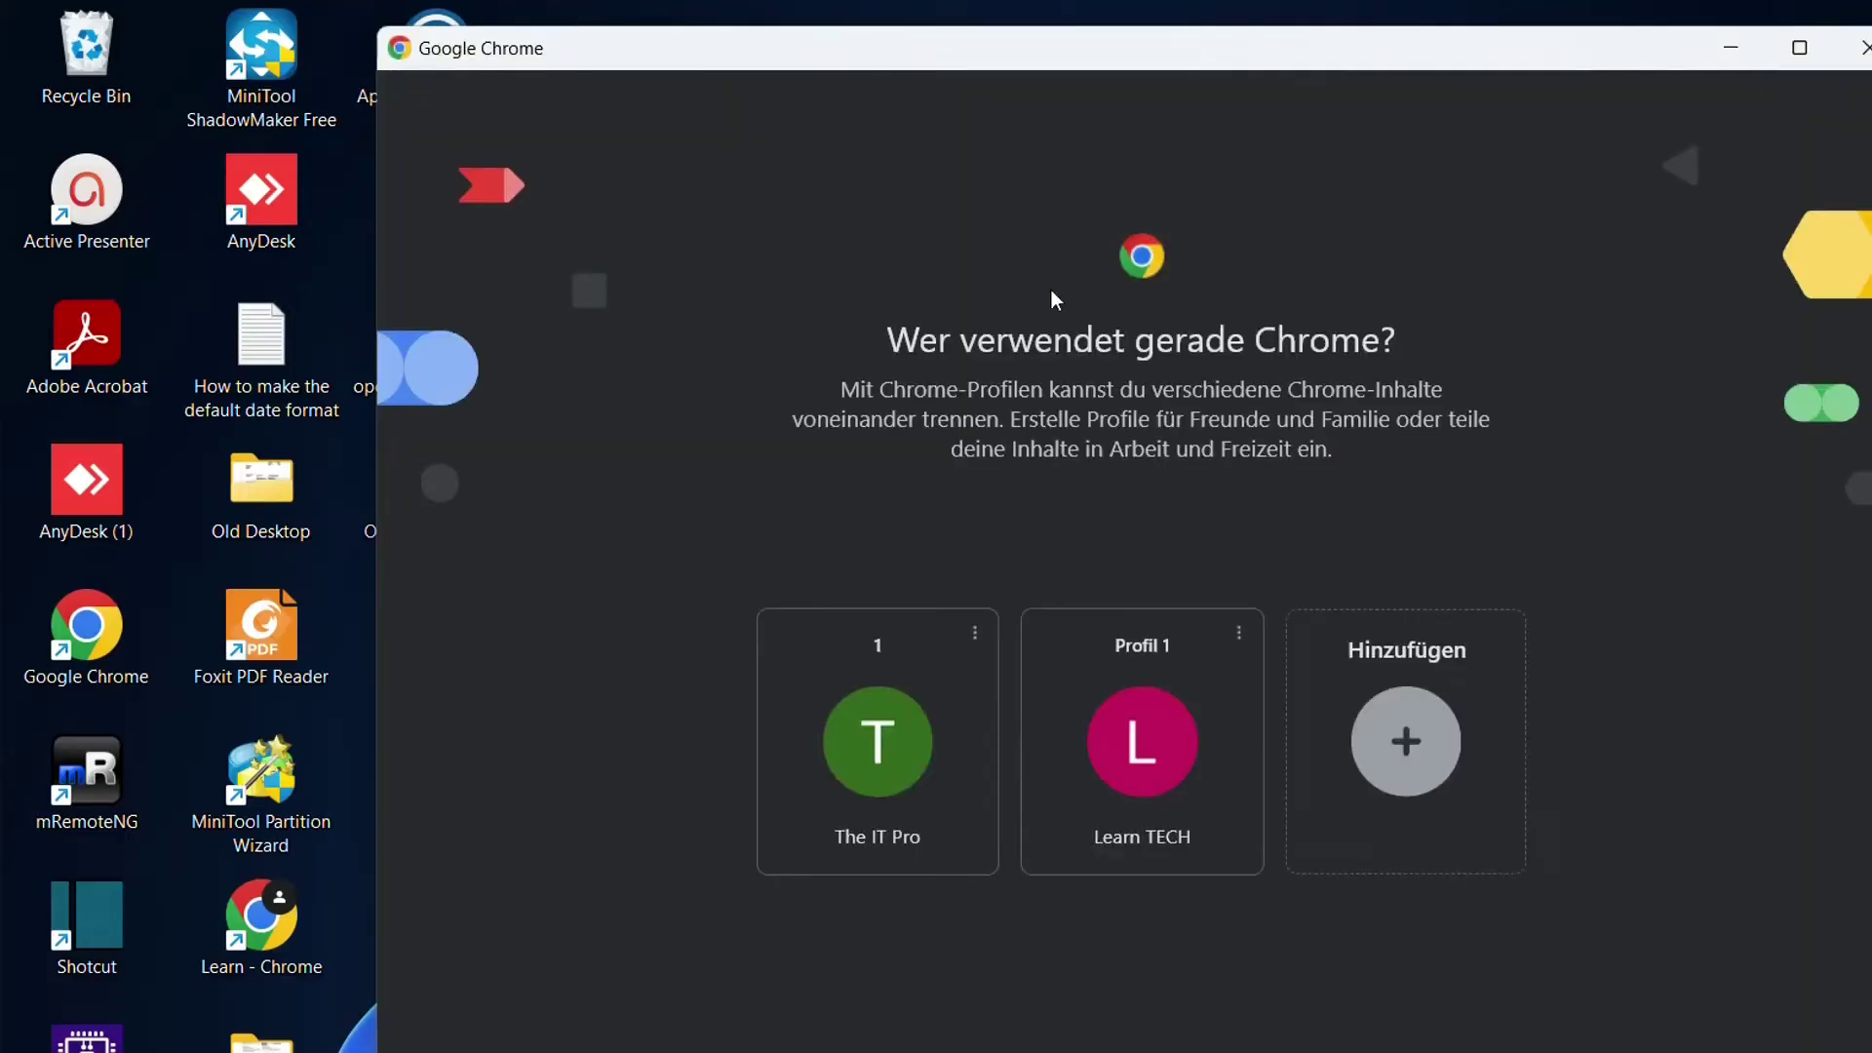
pyautogui.moveTo(1330, 50); pyautogui.dragTo(1449, 216)
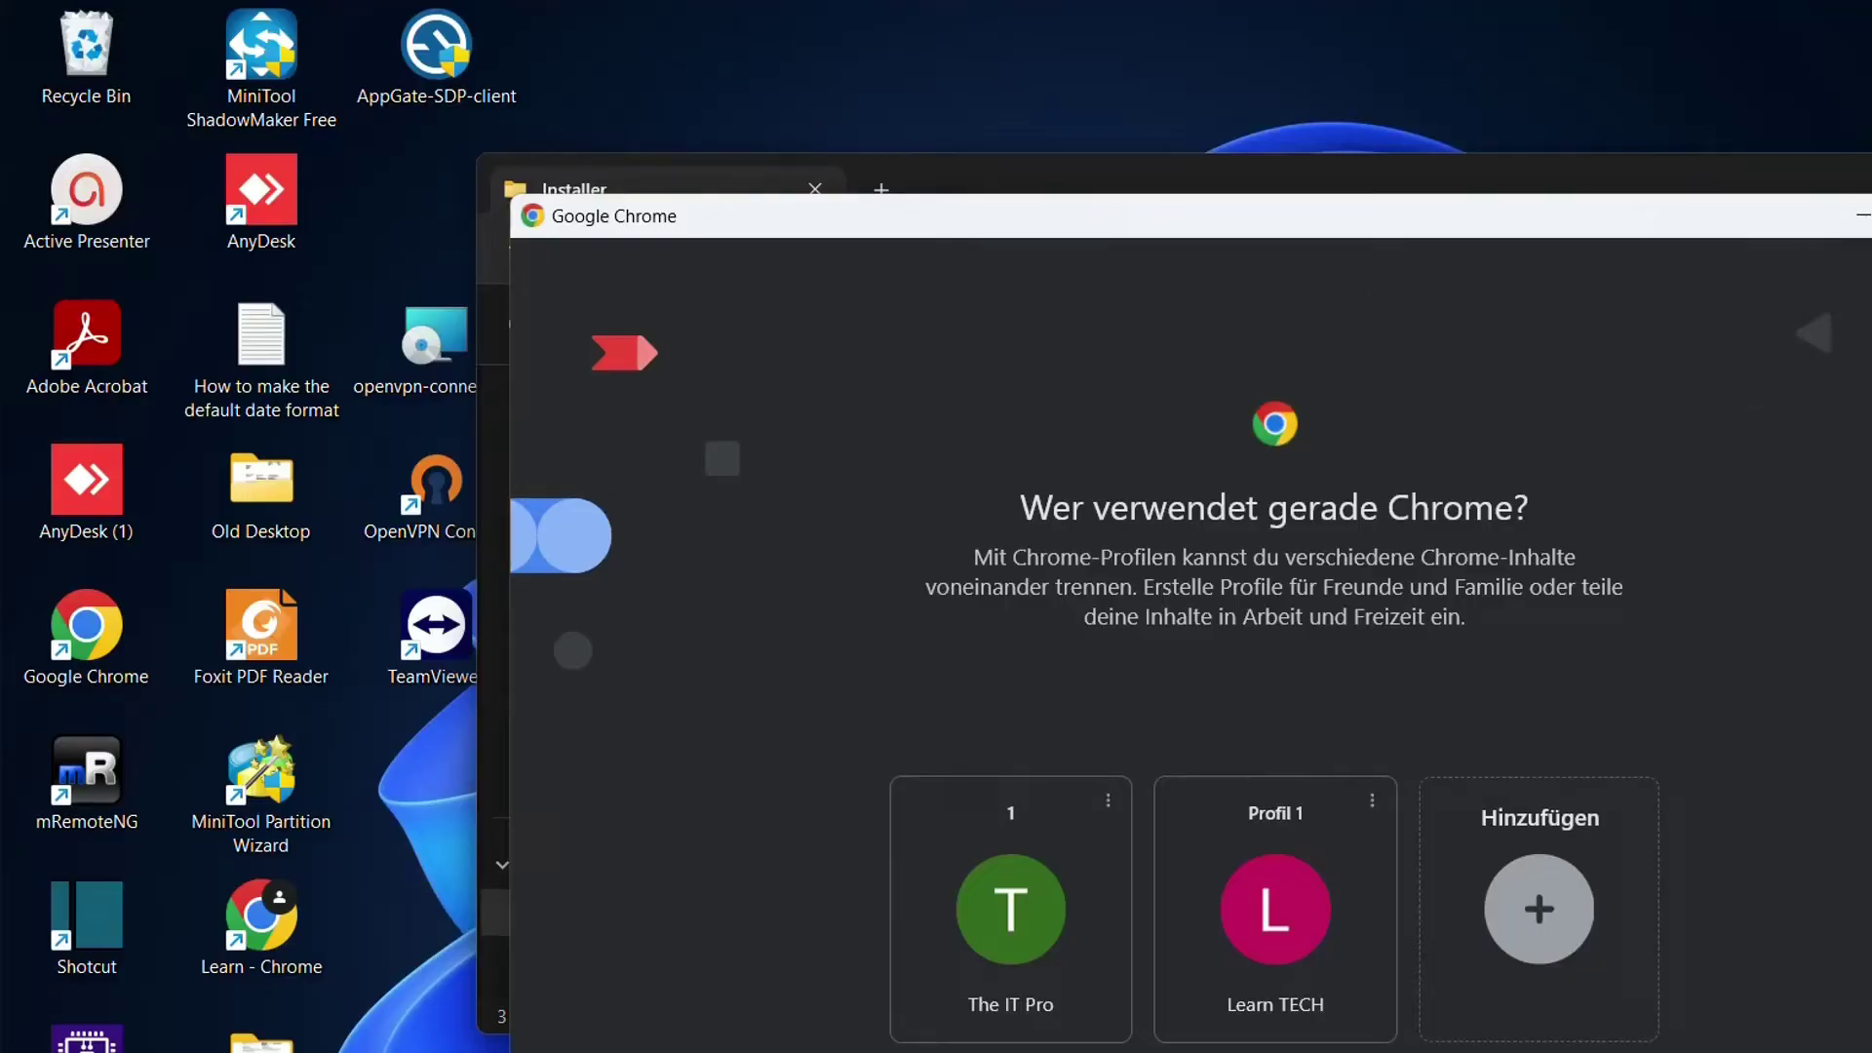
pyautogui.hotkey('alt', 'F4')
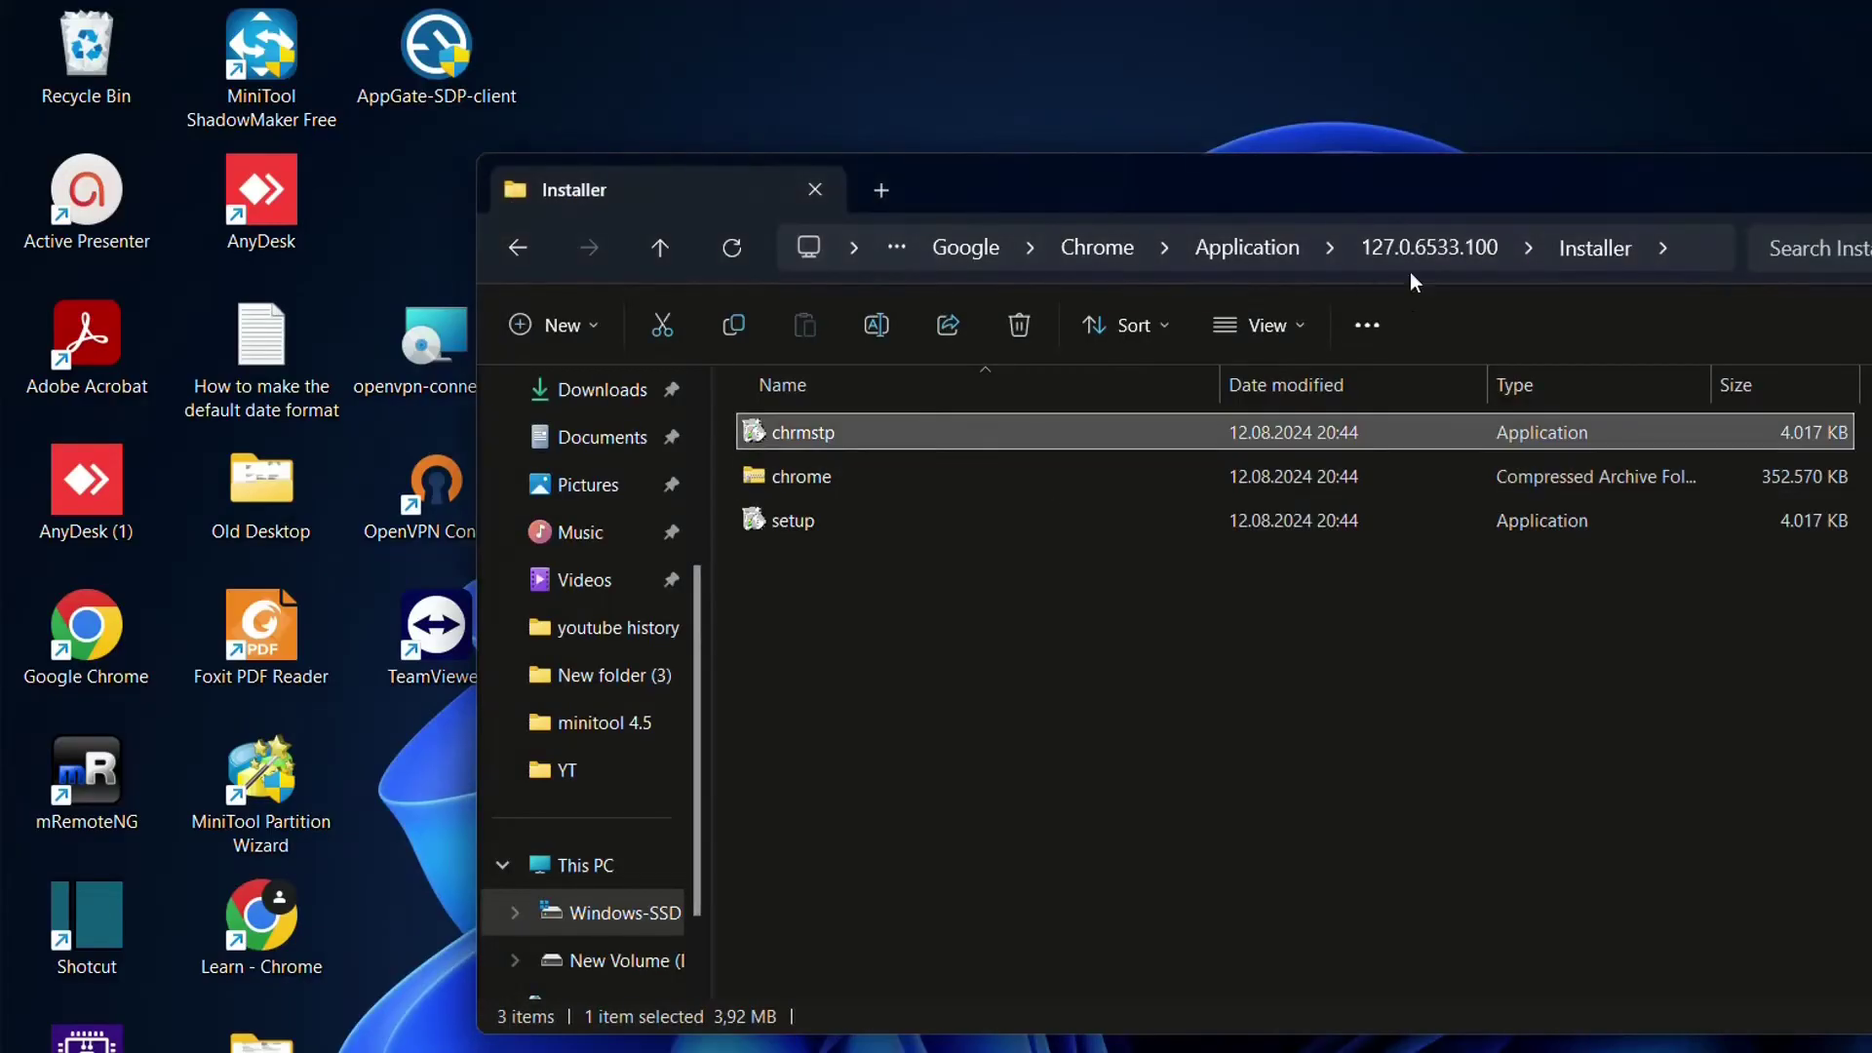
# - Go back up to Chrome's Application folder and select the chrome file
pyautogui.click(1460, 250)
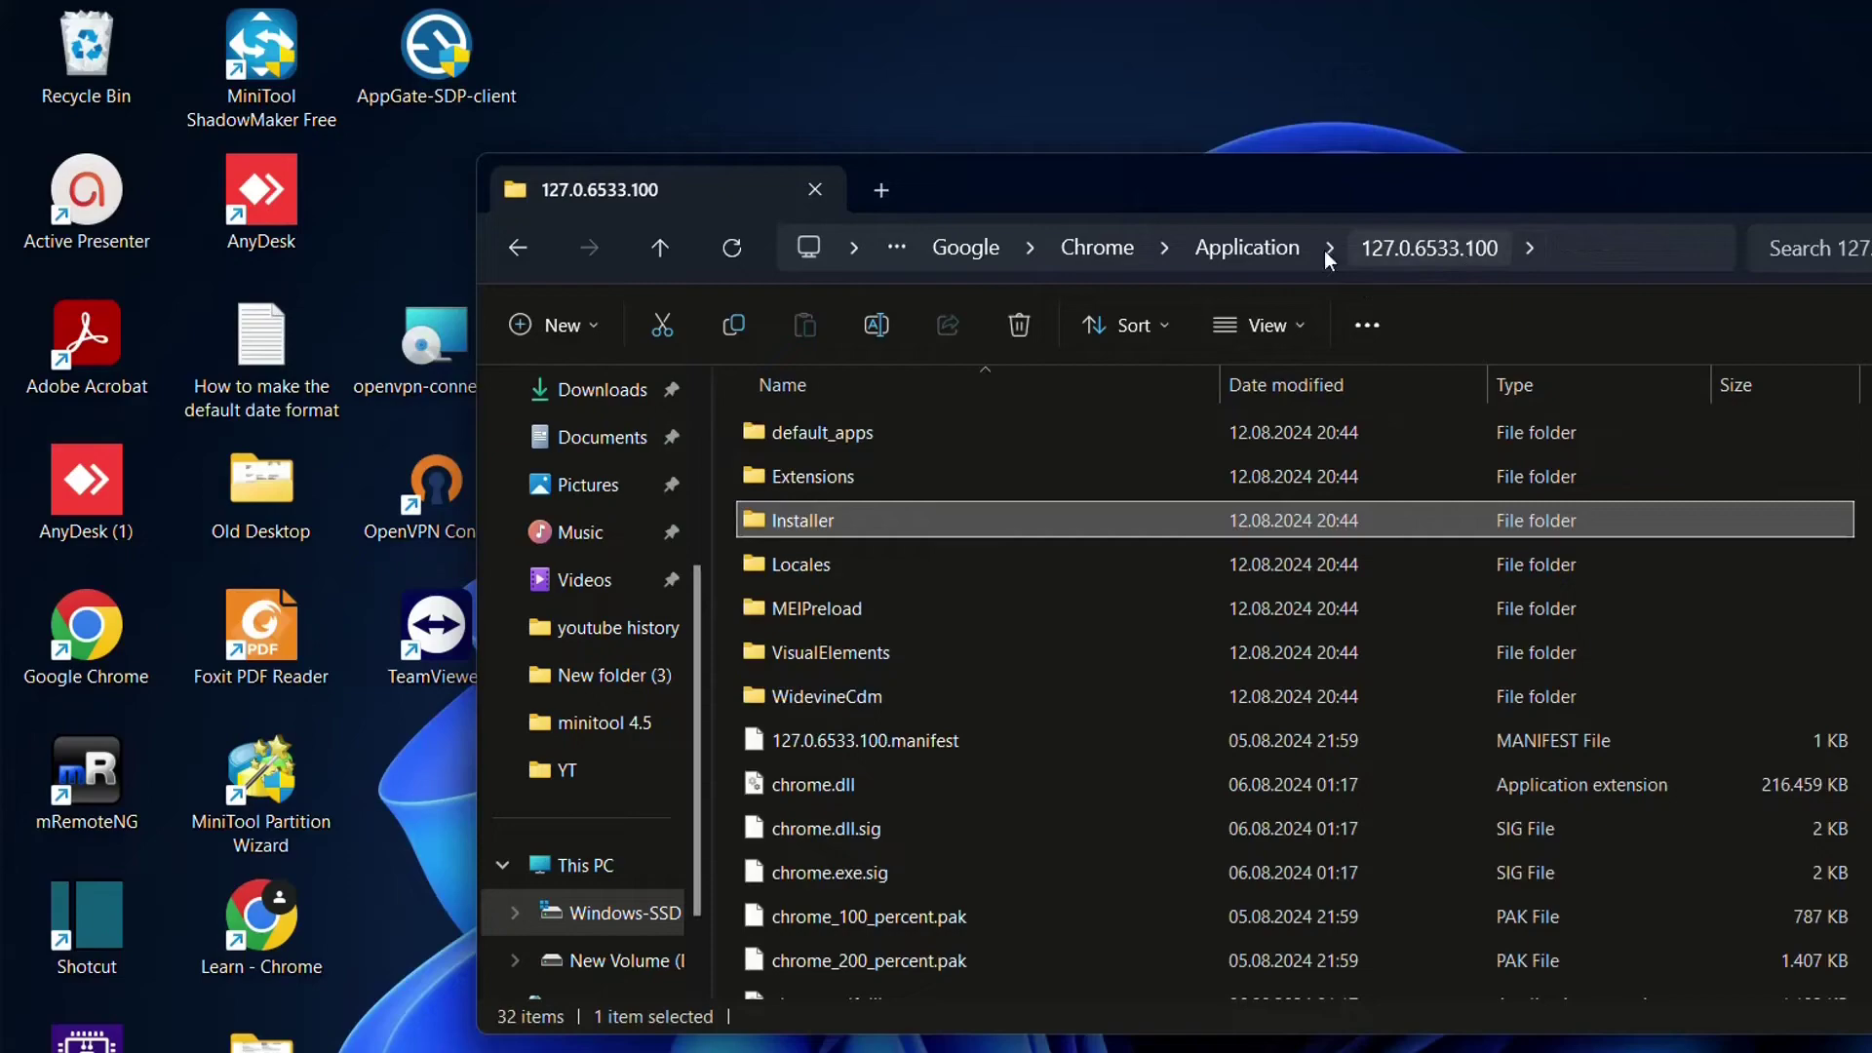
pyautogui.click(1249, 252)
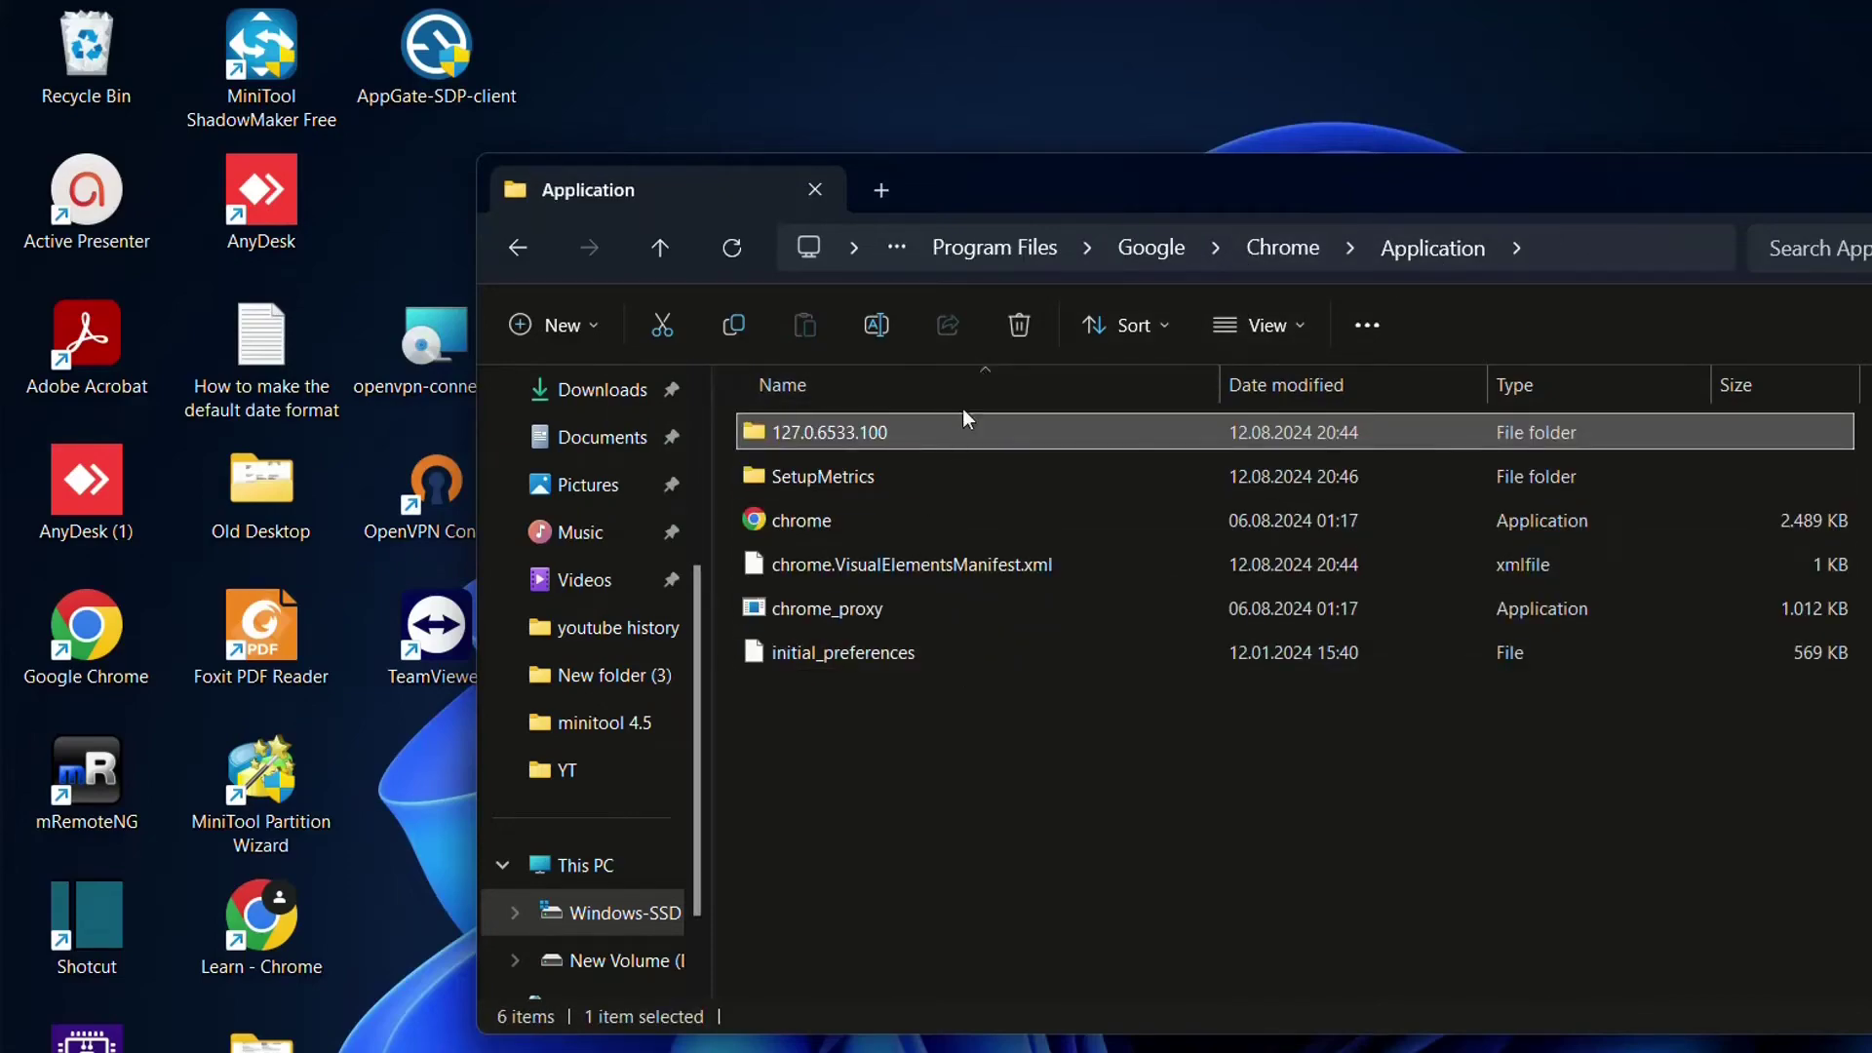
pyautogui.click(844, 521)
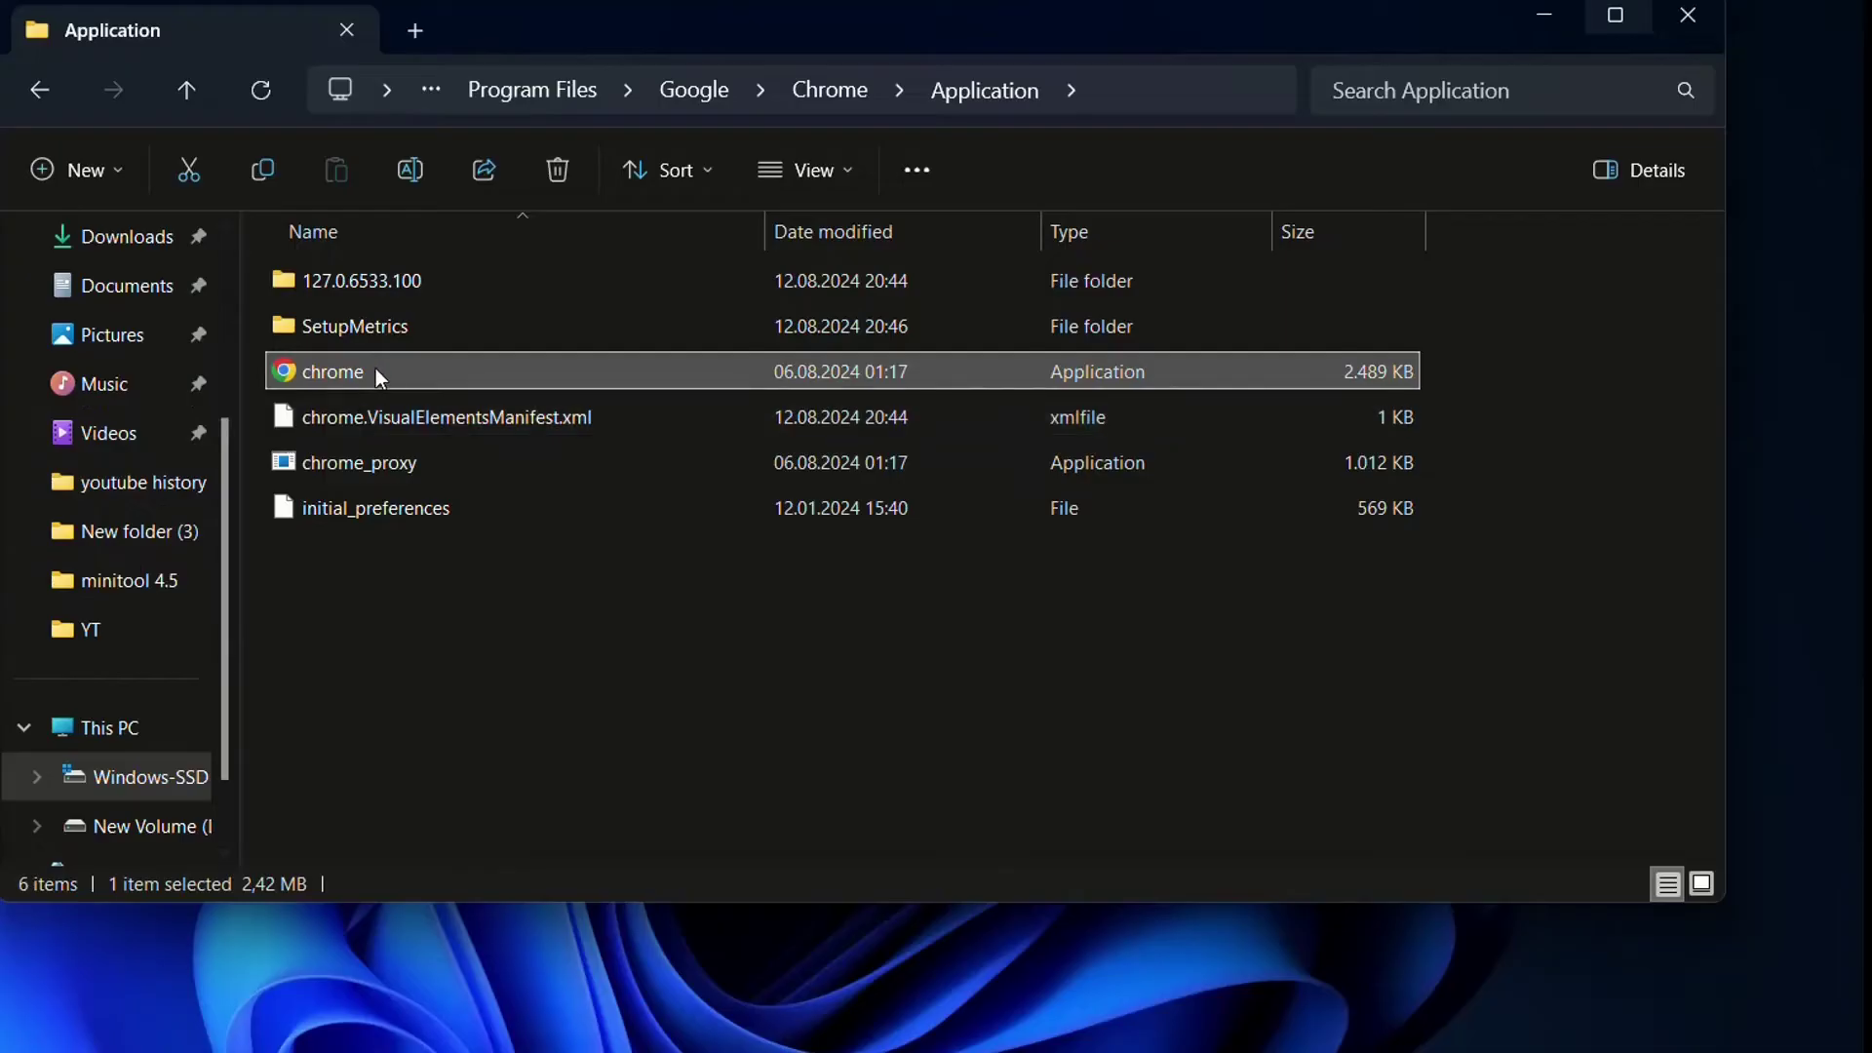
# - Rename chrome to chrome1 through Show more options > Rename
pyautogui.rightClick(380, 379)
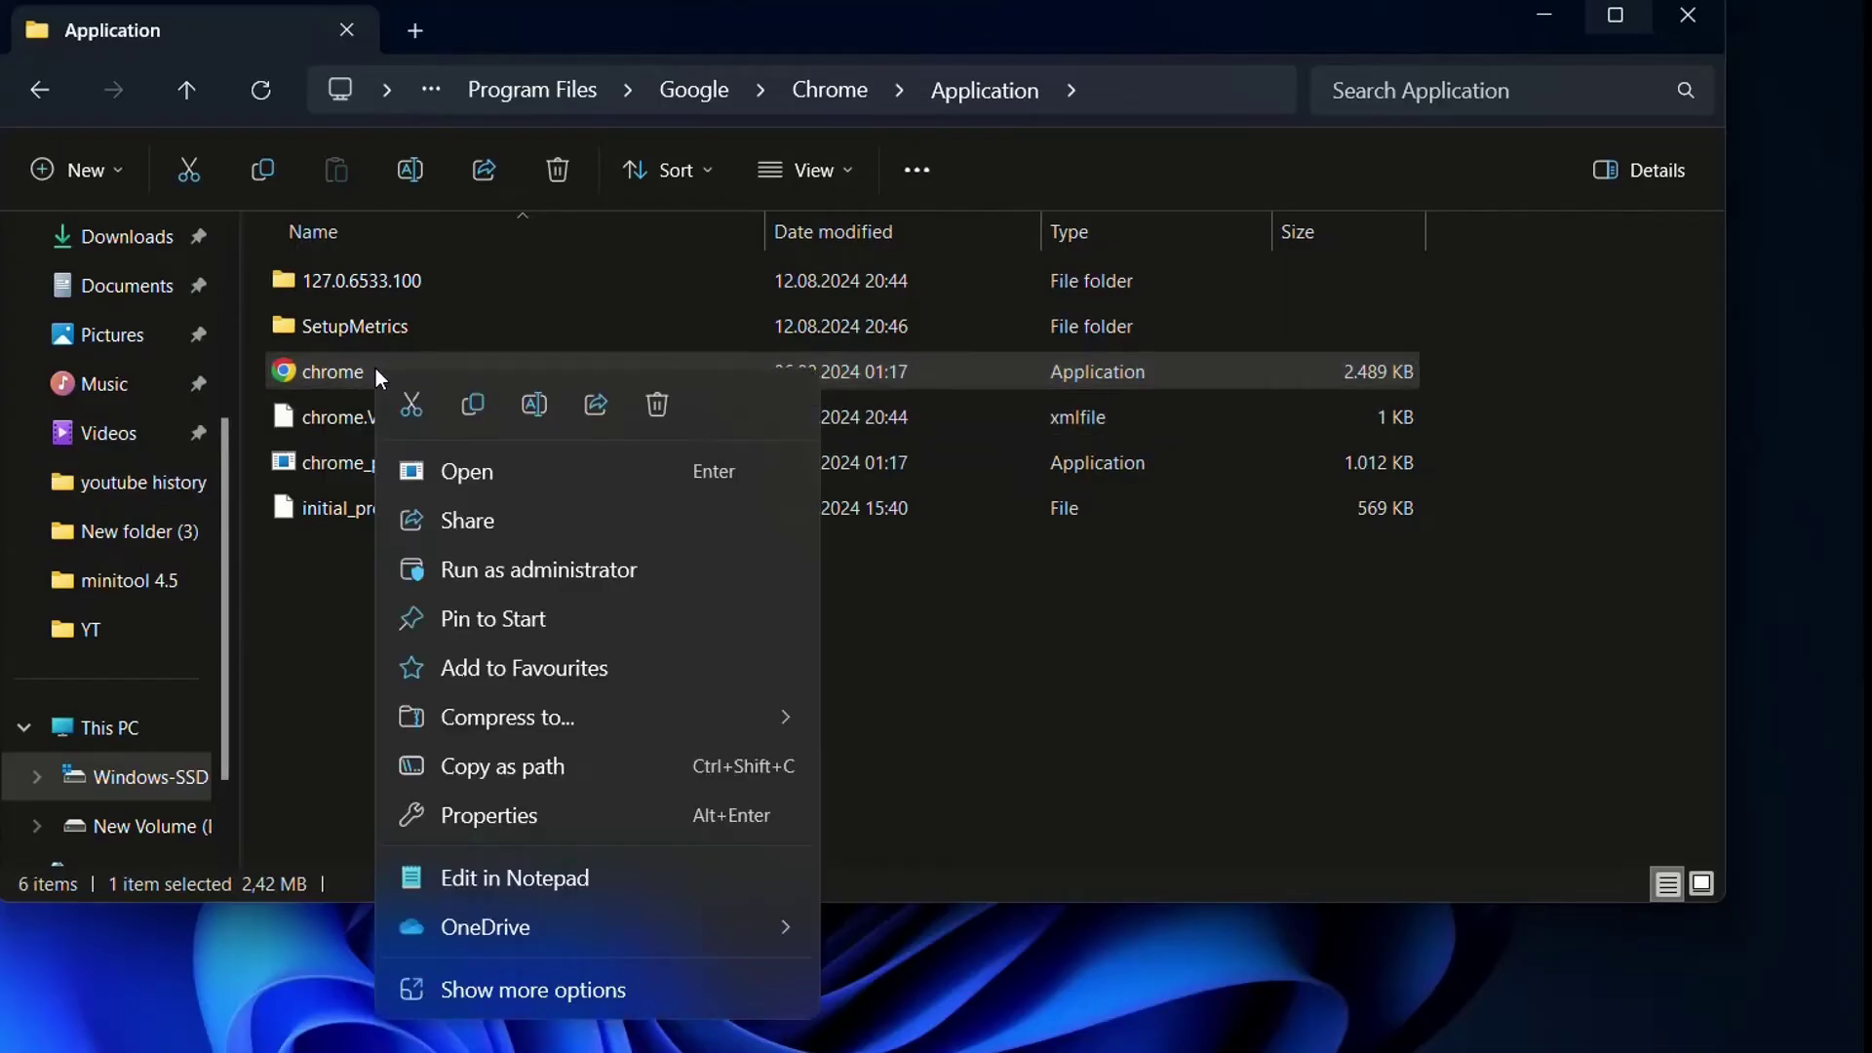
pyautogui.click(531, 1010)
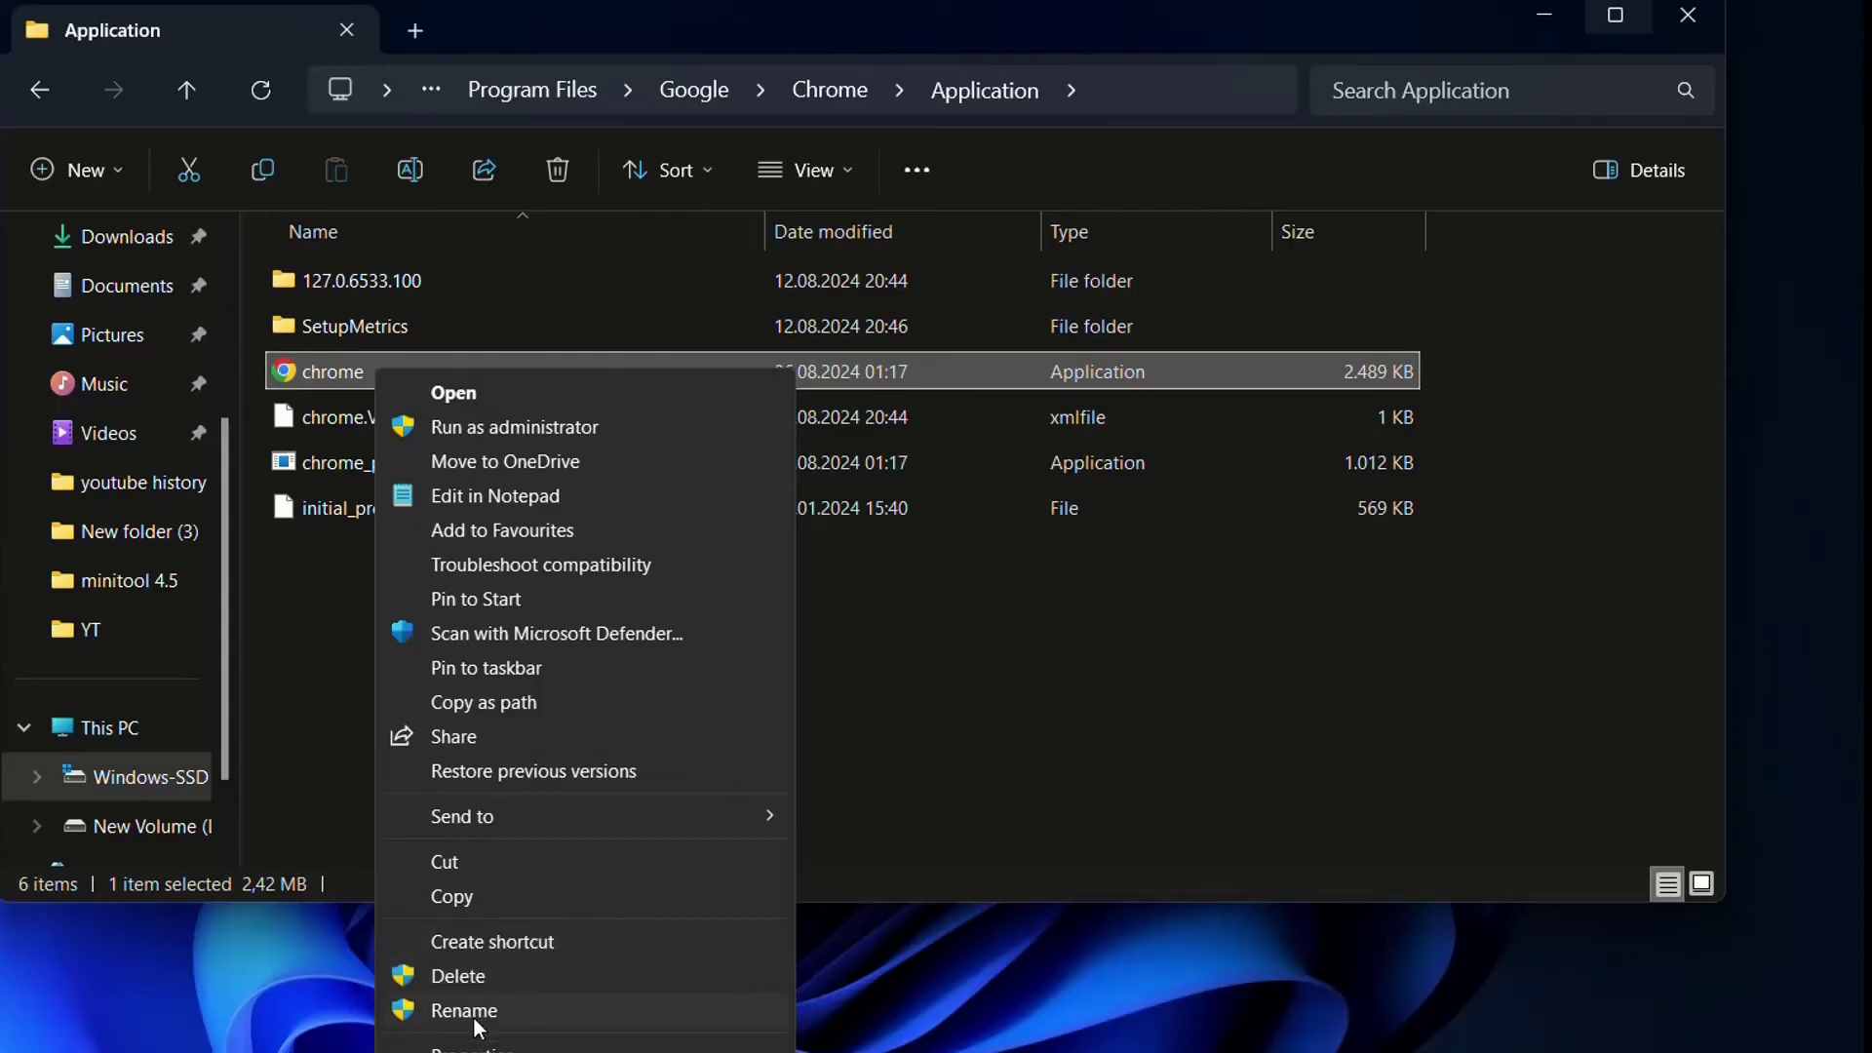
pyautogui.click(478, 1012)
pyautogui.click(406, 368)
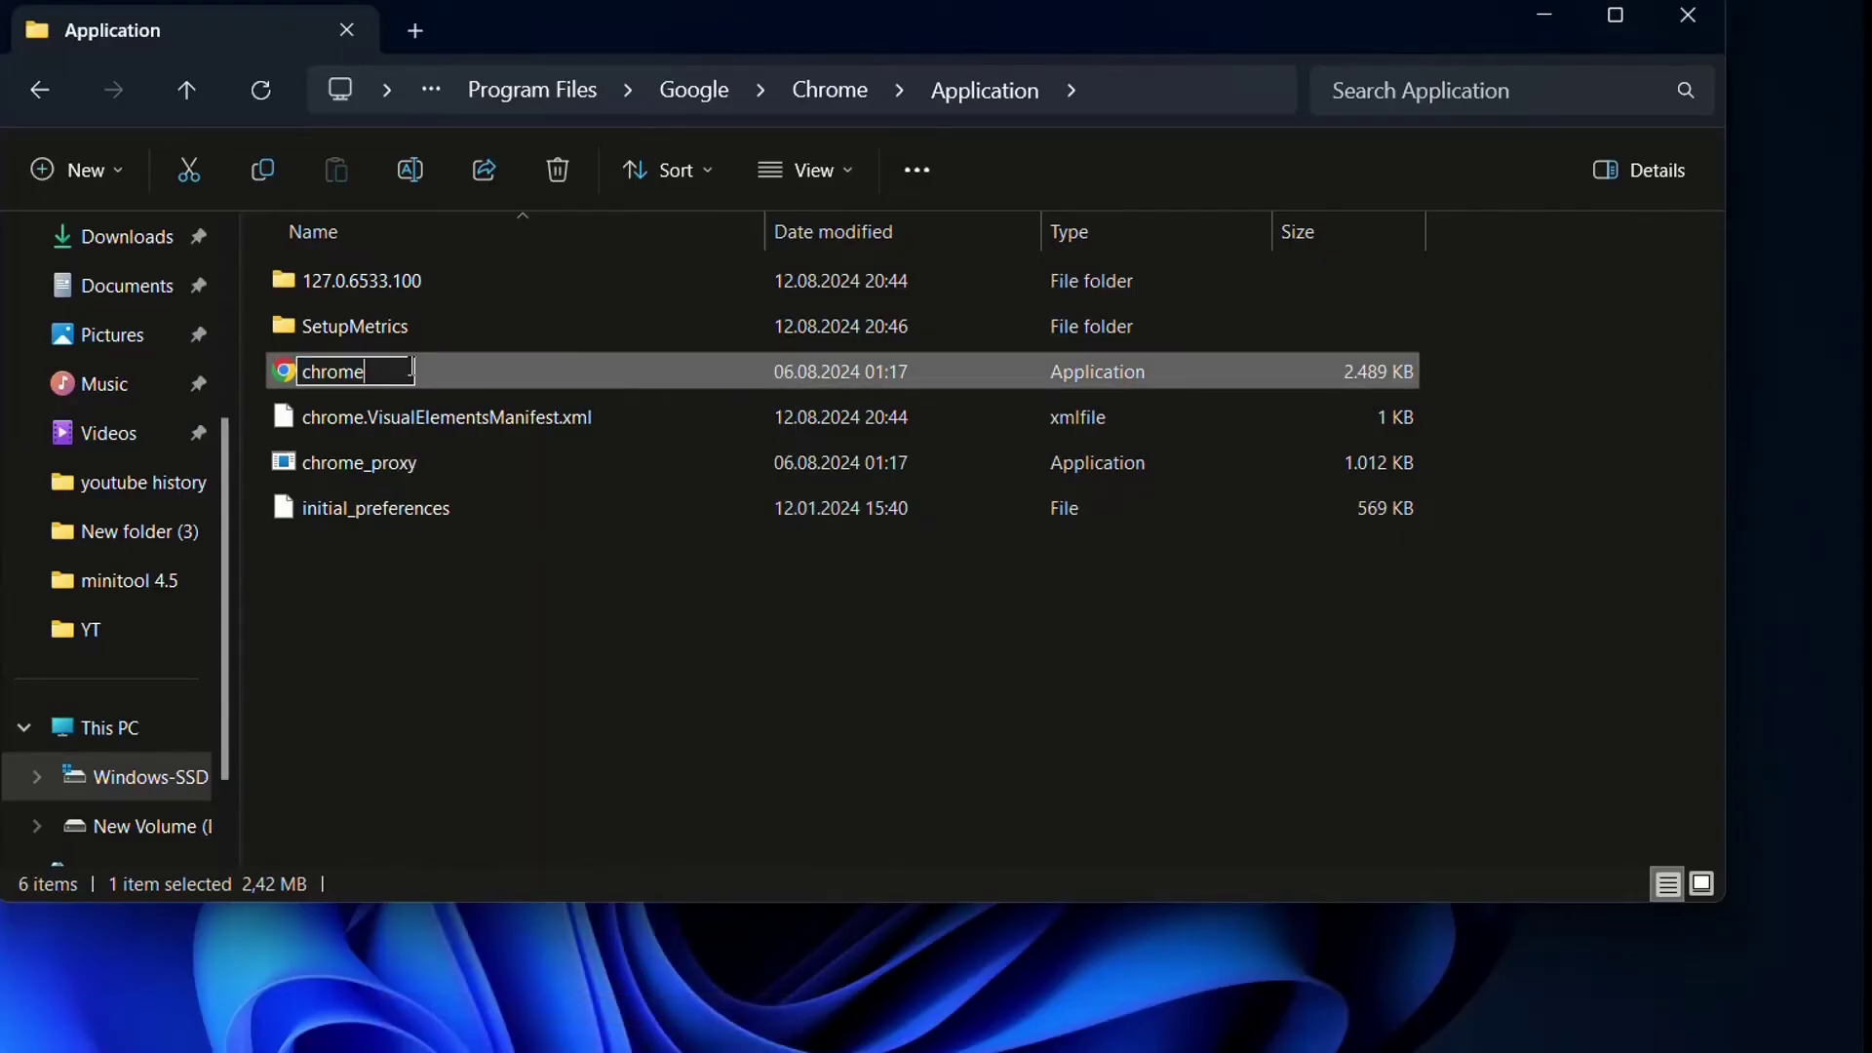
pyautogui.write('14')
pyautogui.press('BackSpace')
pyautogui.press('Return')
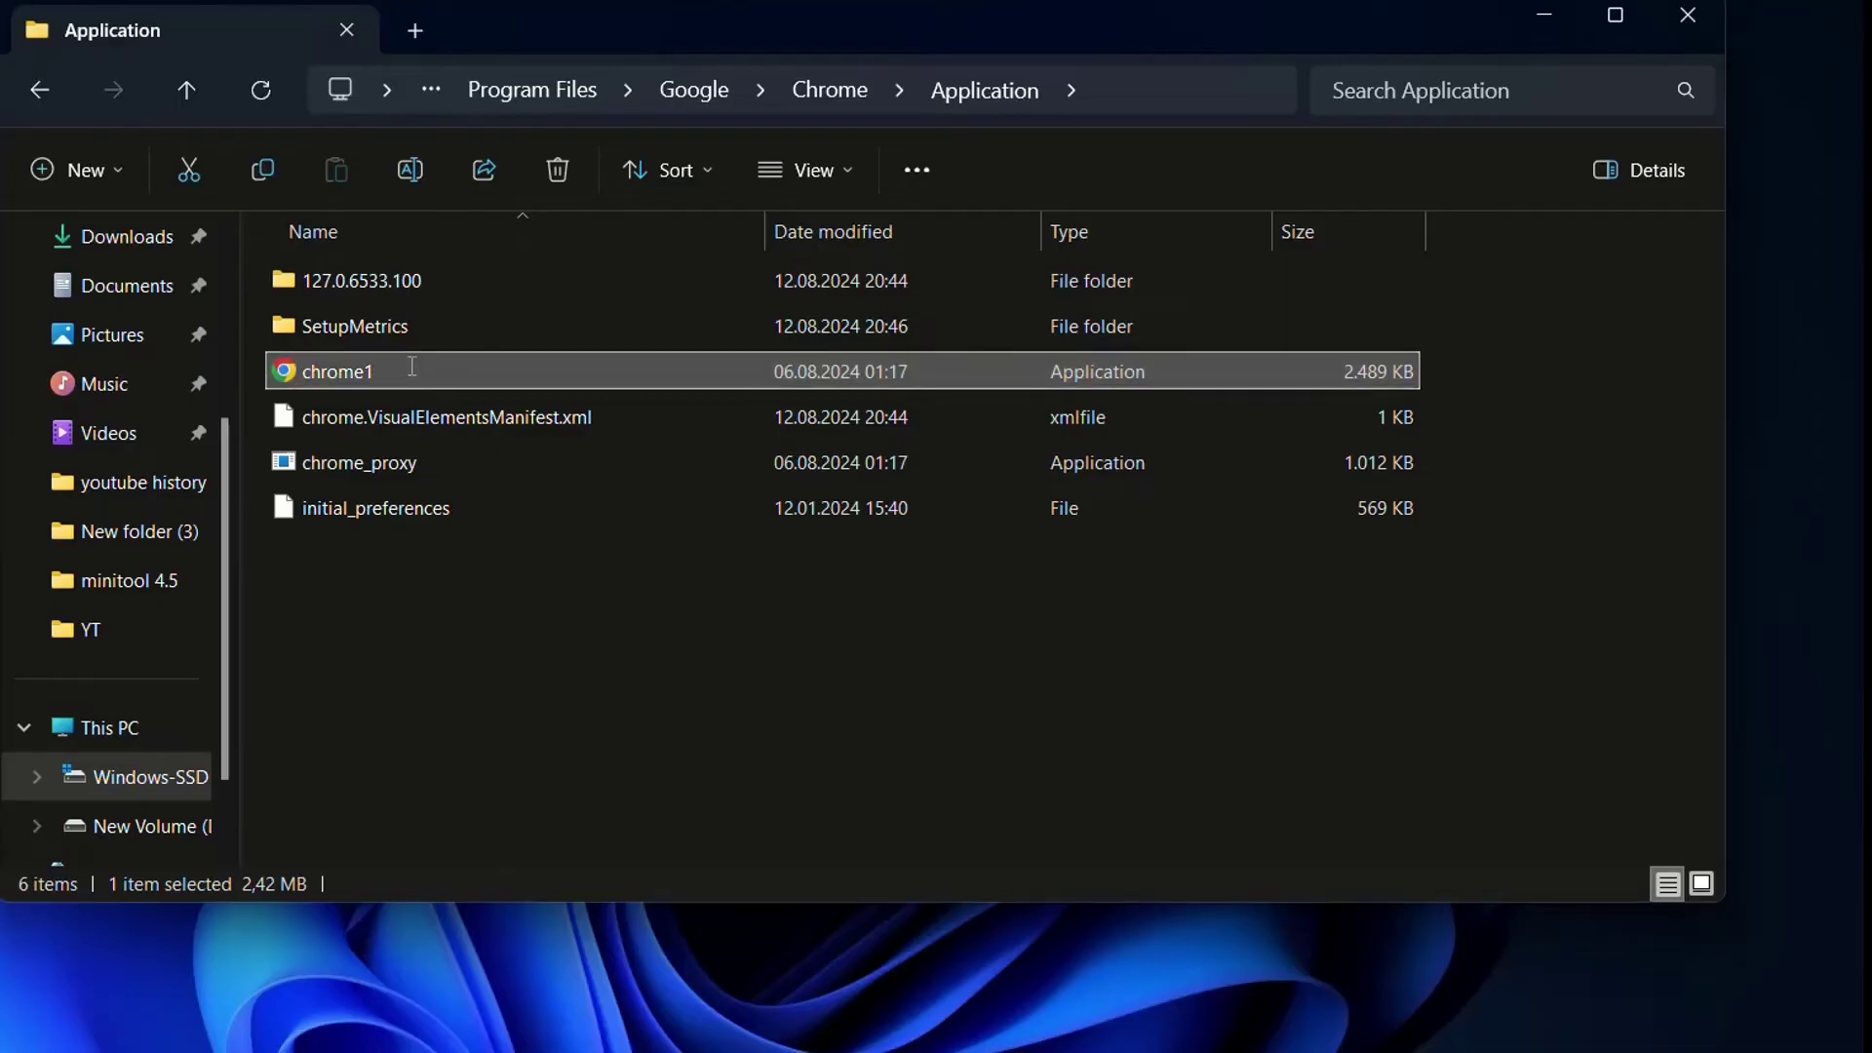
pyautogui.click(501, 623)
pyautogui.click(376, 371)
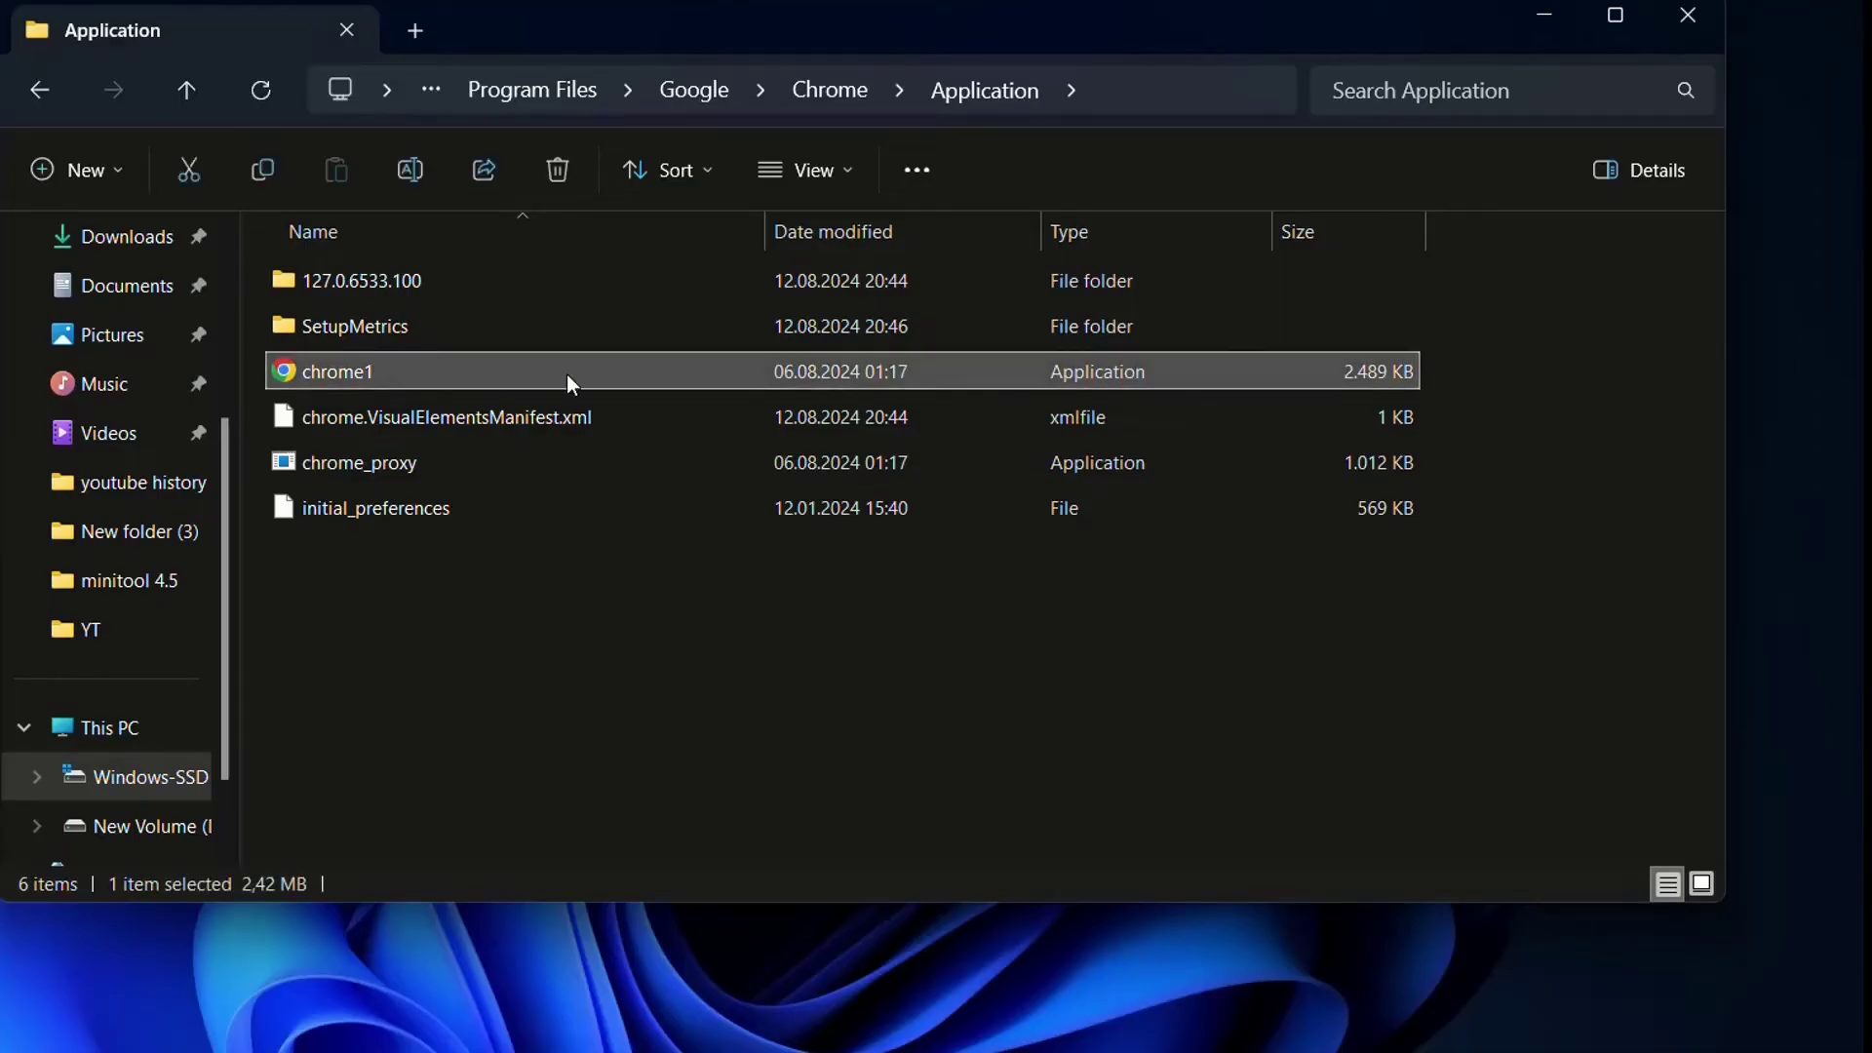
# - Unpin chrome1 from Start
pyautogui.moveTo(568, 376)
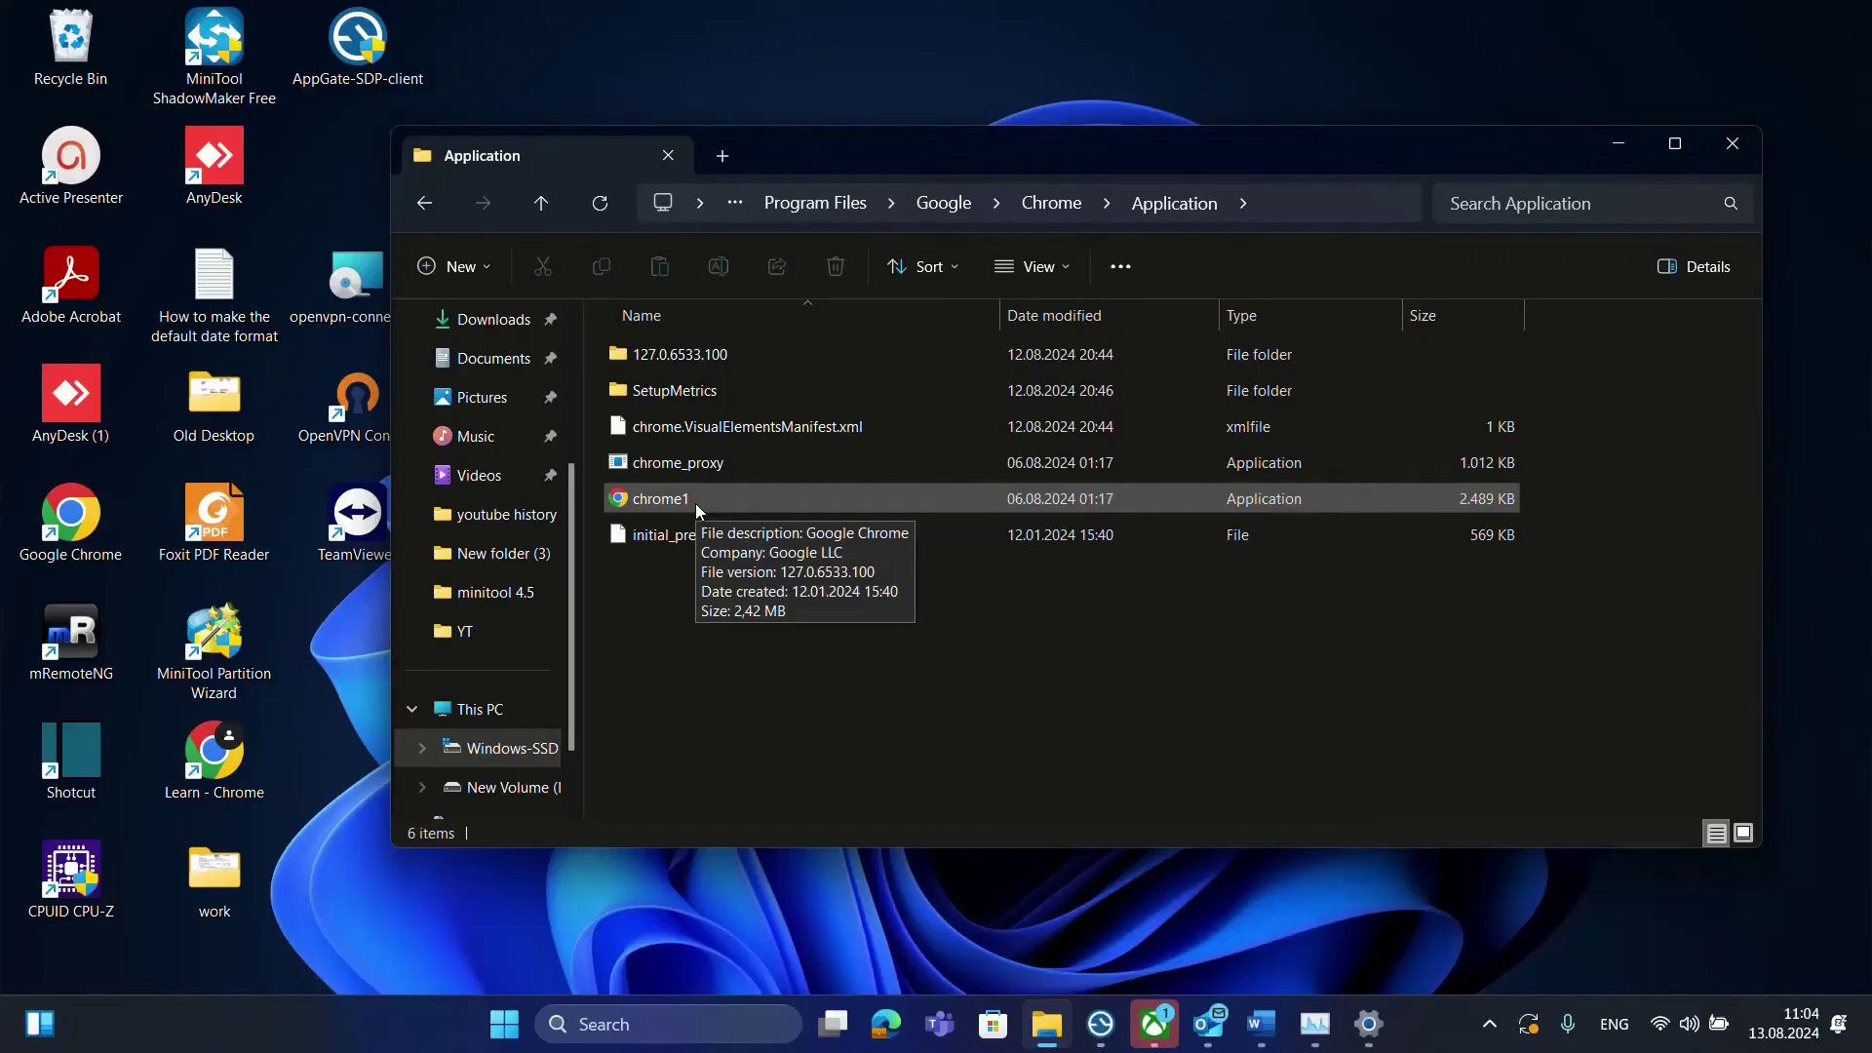
pyautogui.rightClick(696, 507)
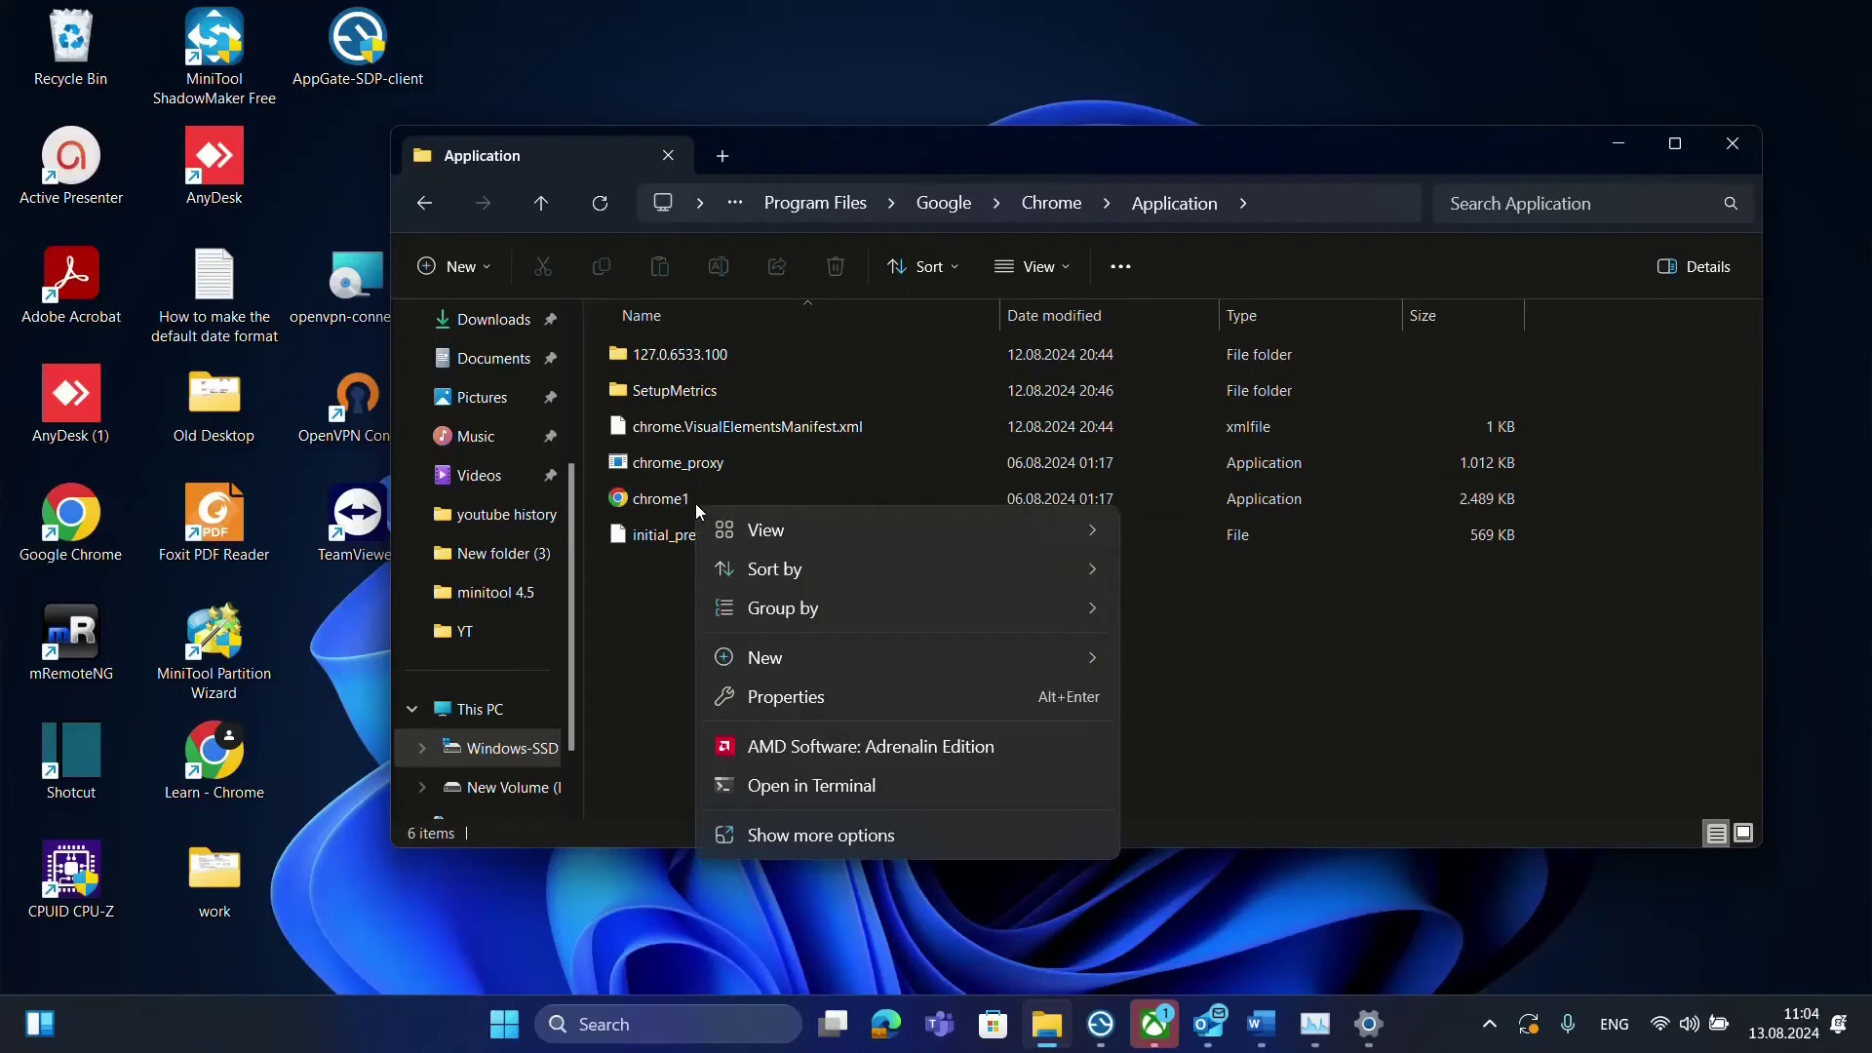
pyautogui.click(639, 504)
pyautogui.rightClick(634, 501)
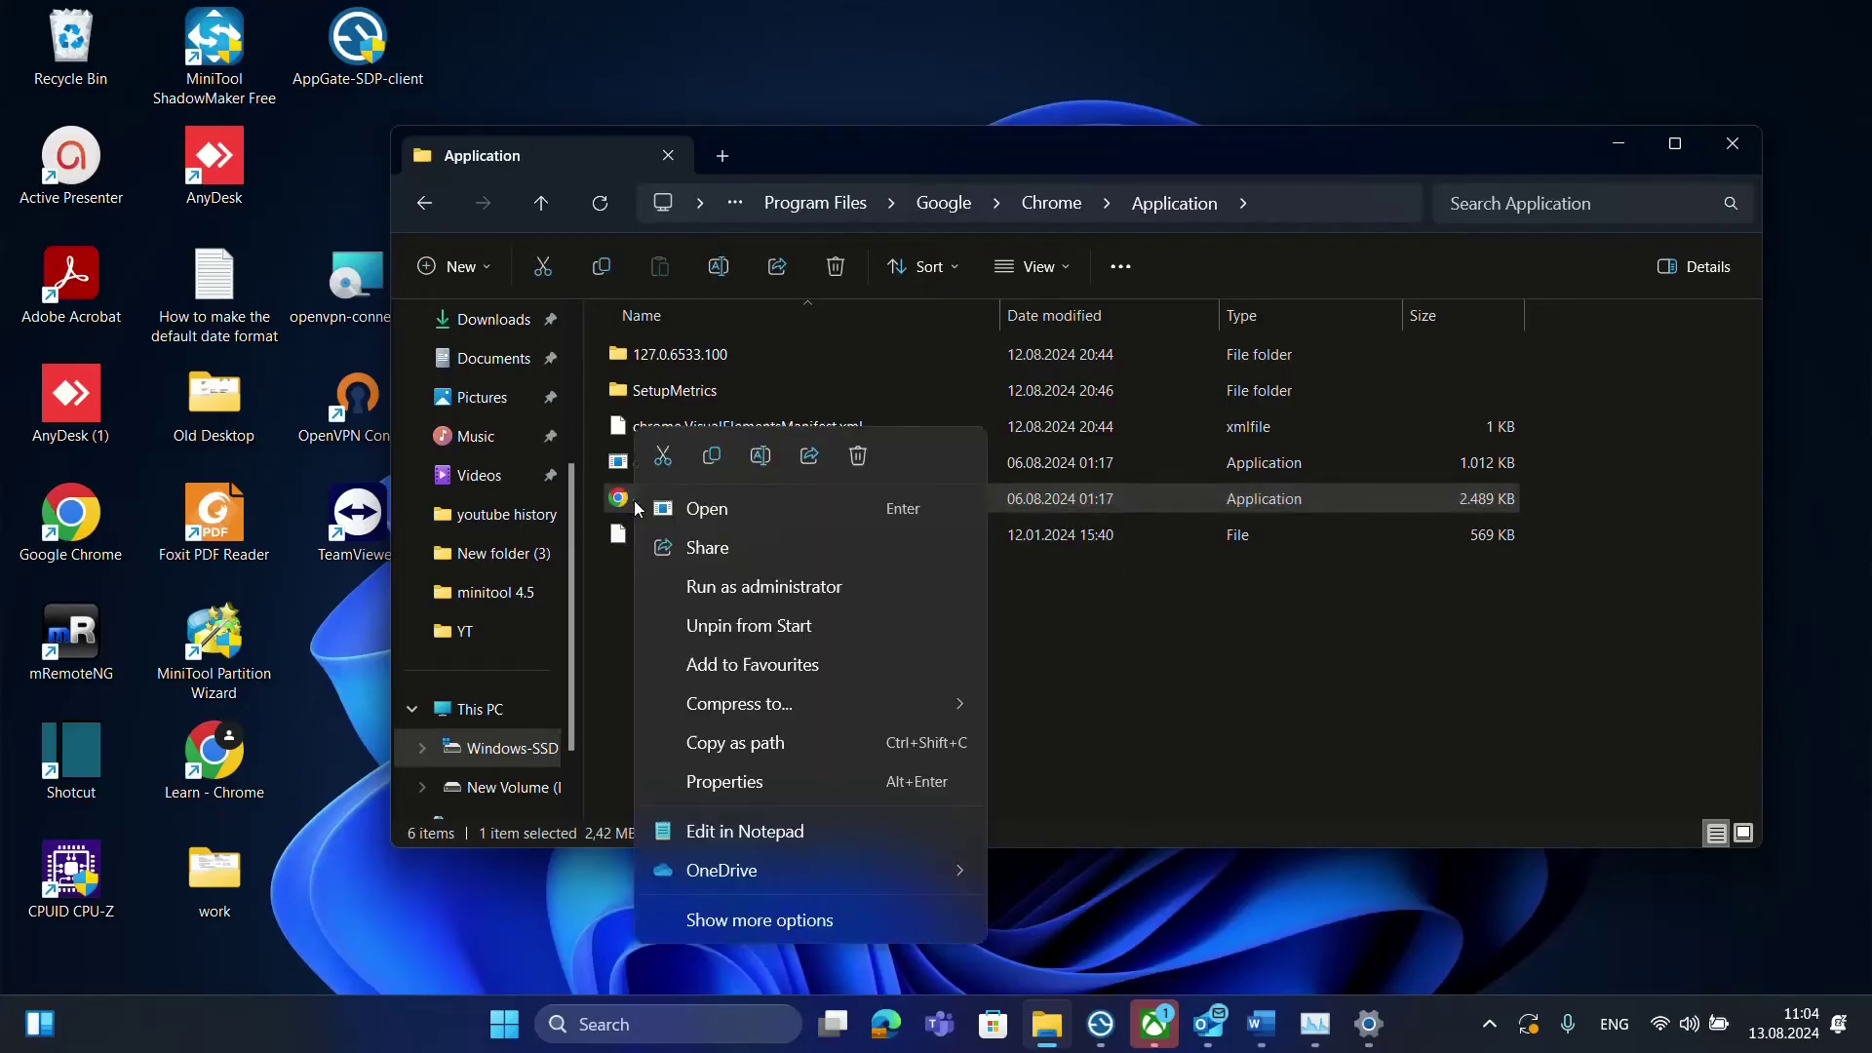
pyautogui.click(767, 629)
# - Launch chrome1 and close the Chrome profile picker that appears
pyautogui.rightClick(688, 504)
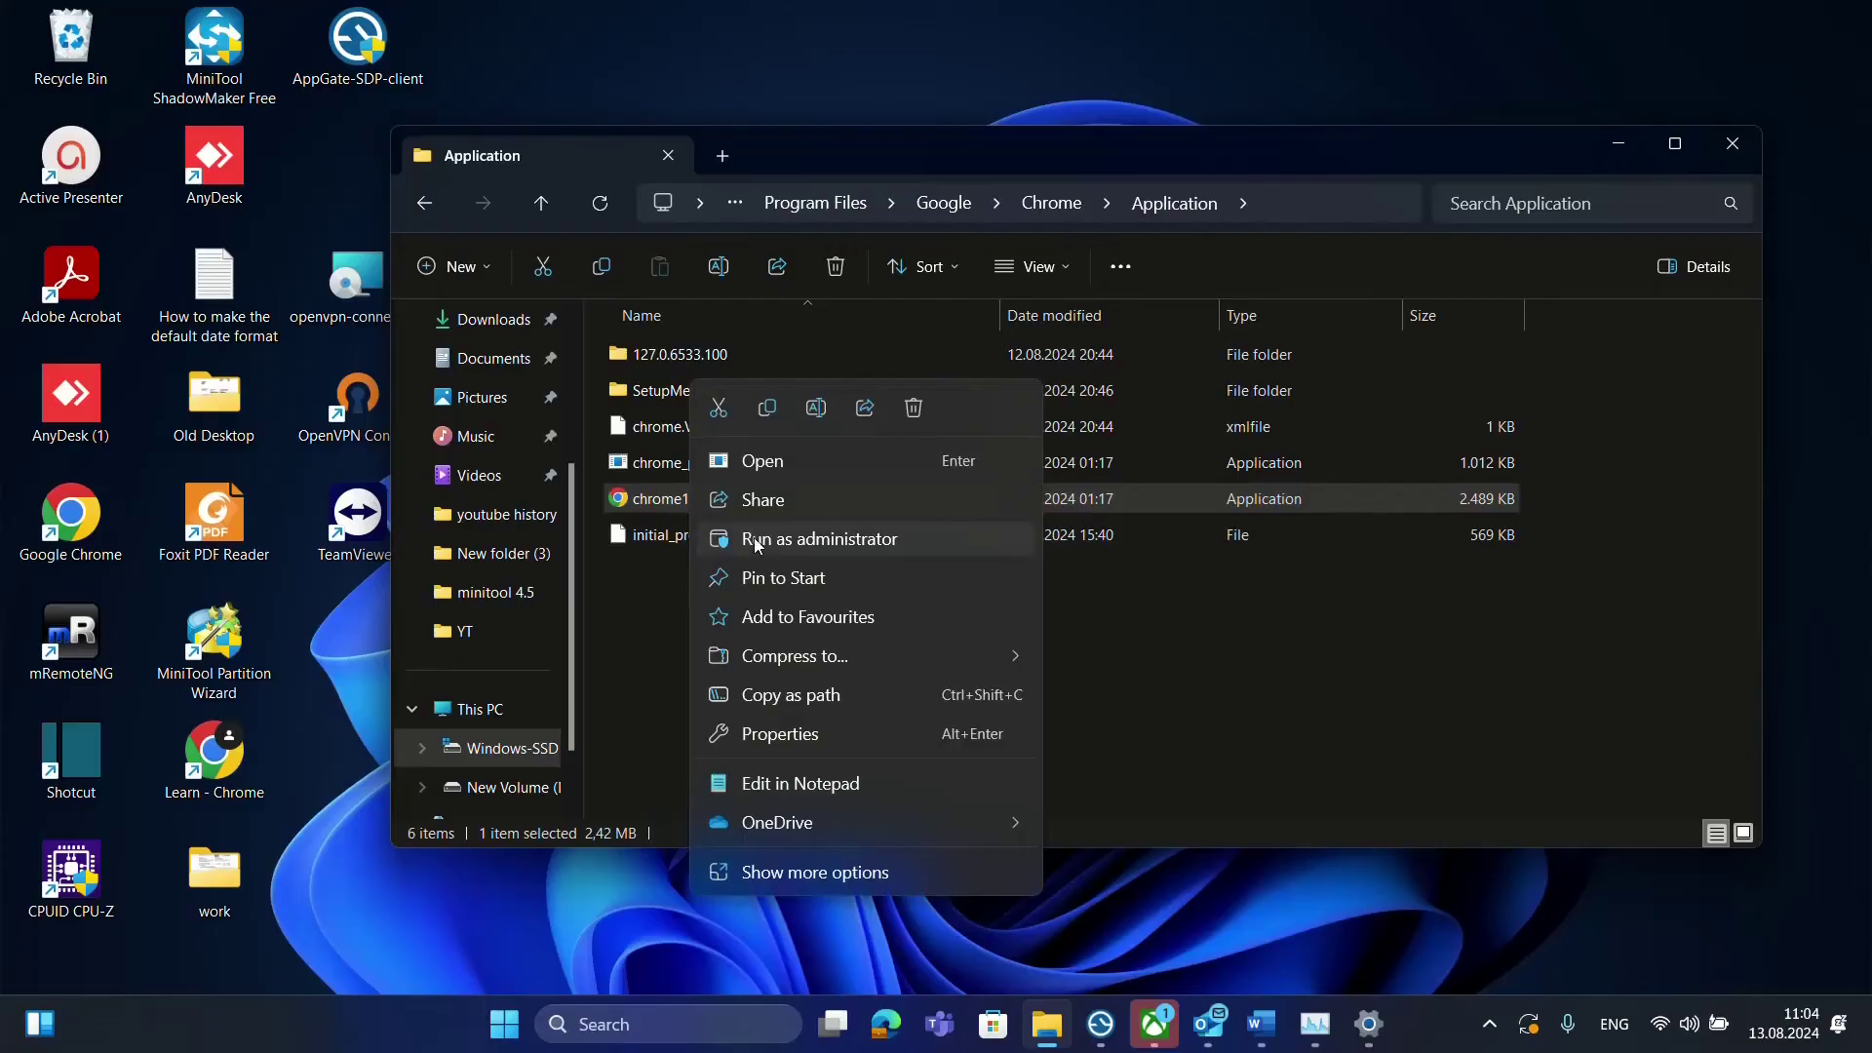
pyautogui.click(788, 576)
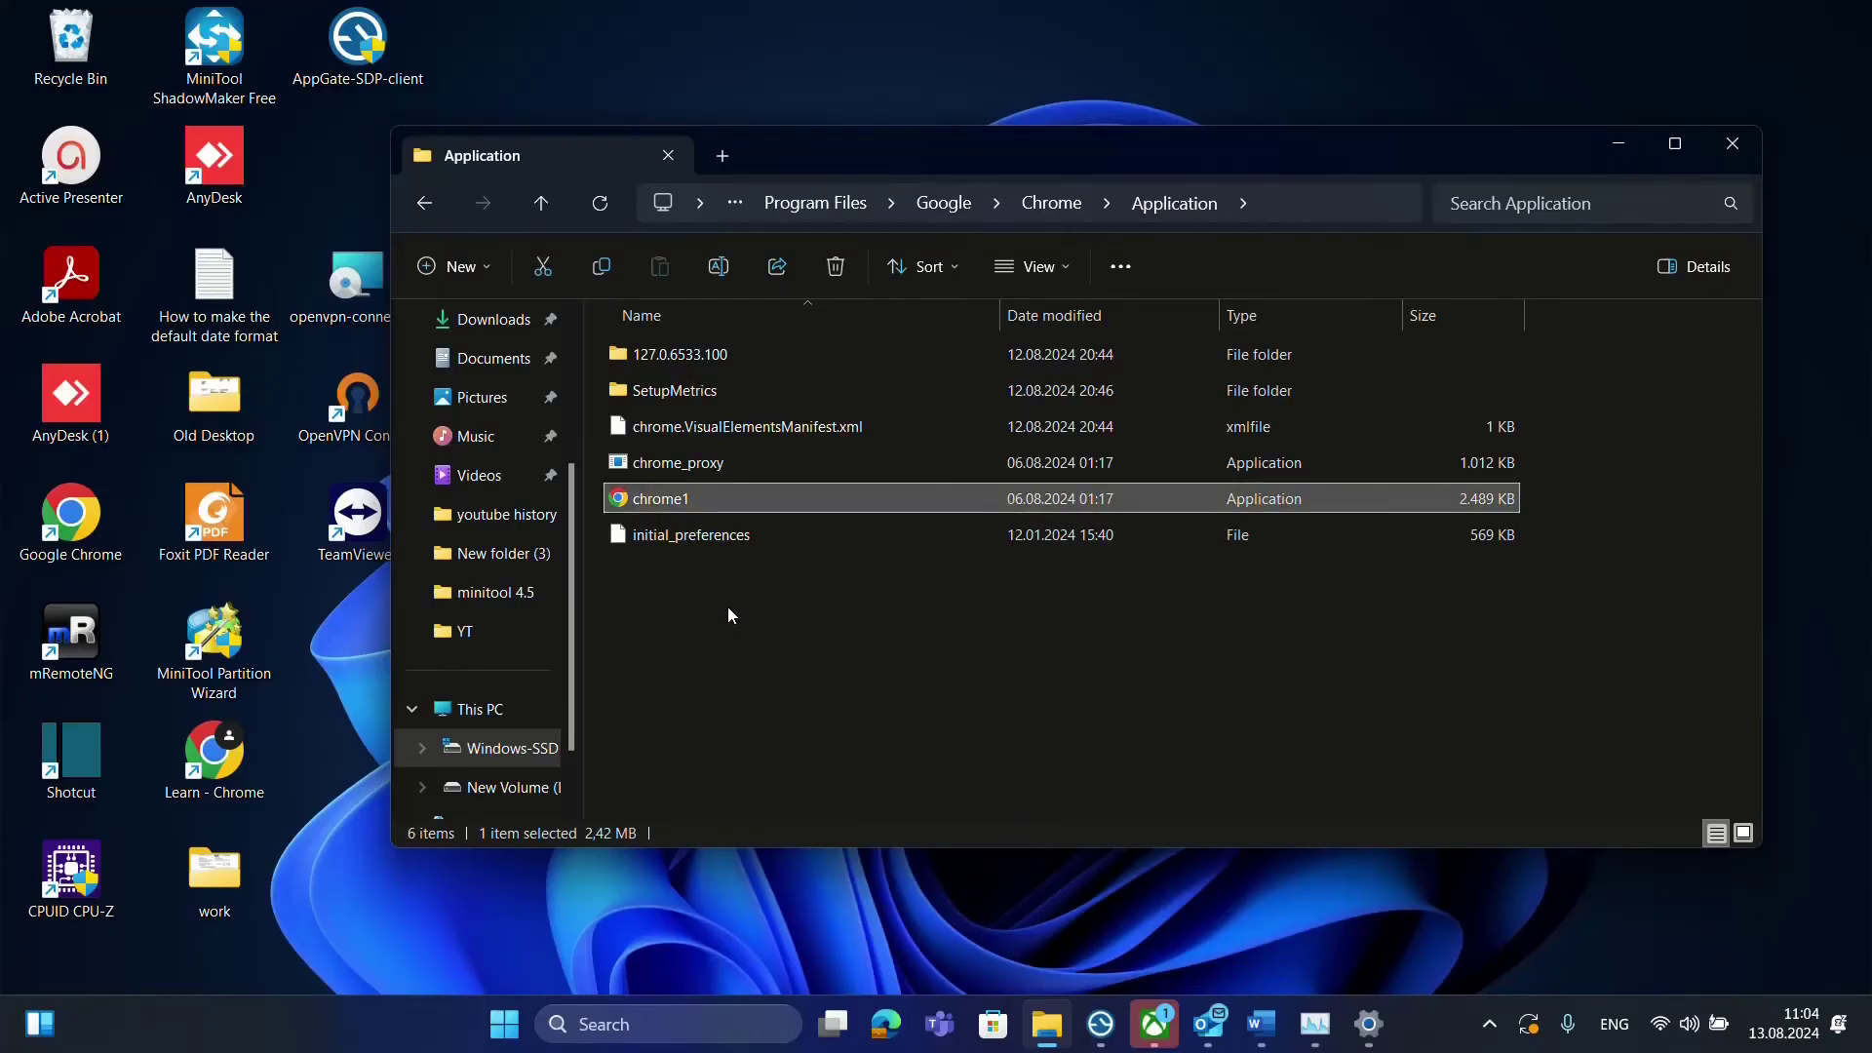
pyautogui.press('Return')
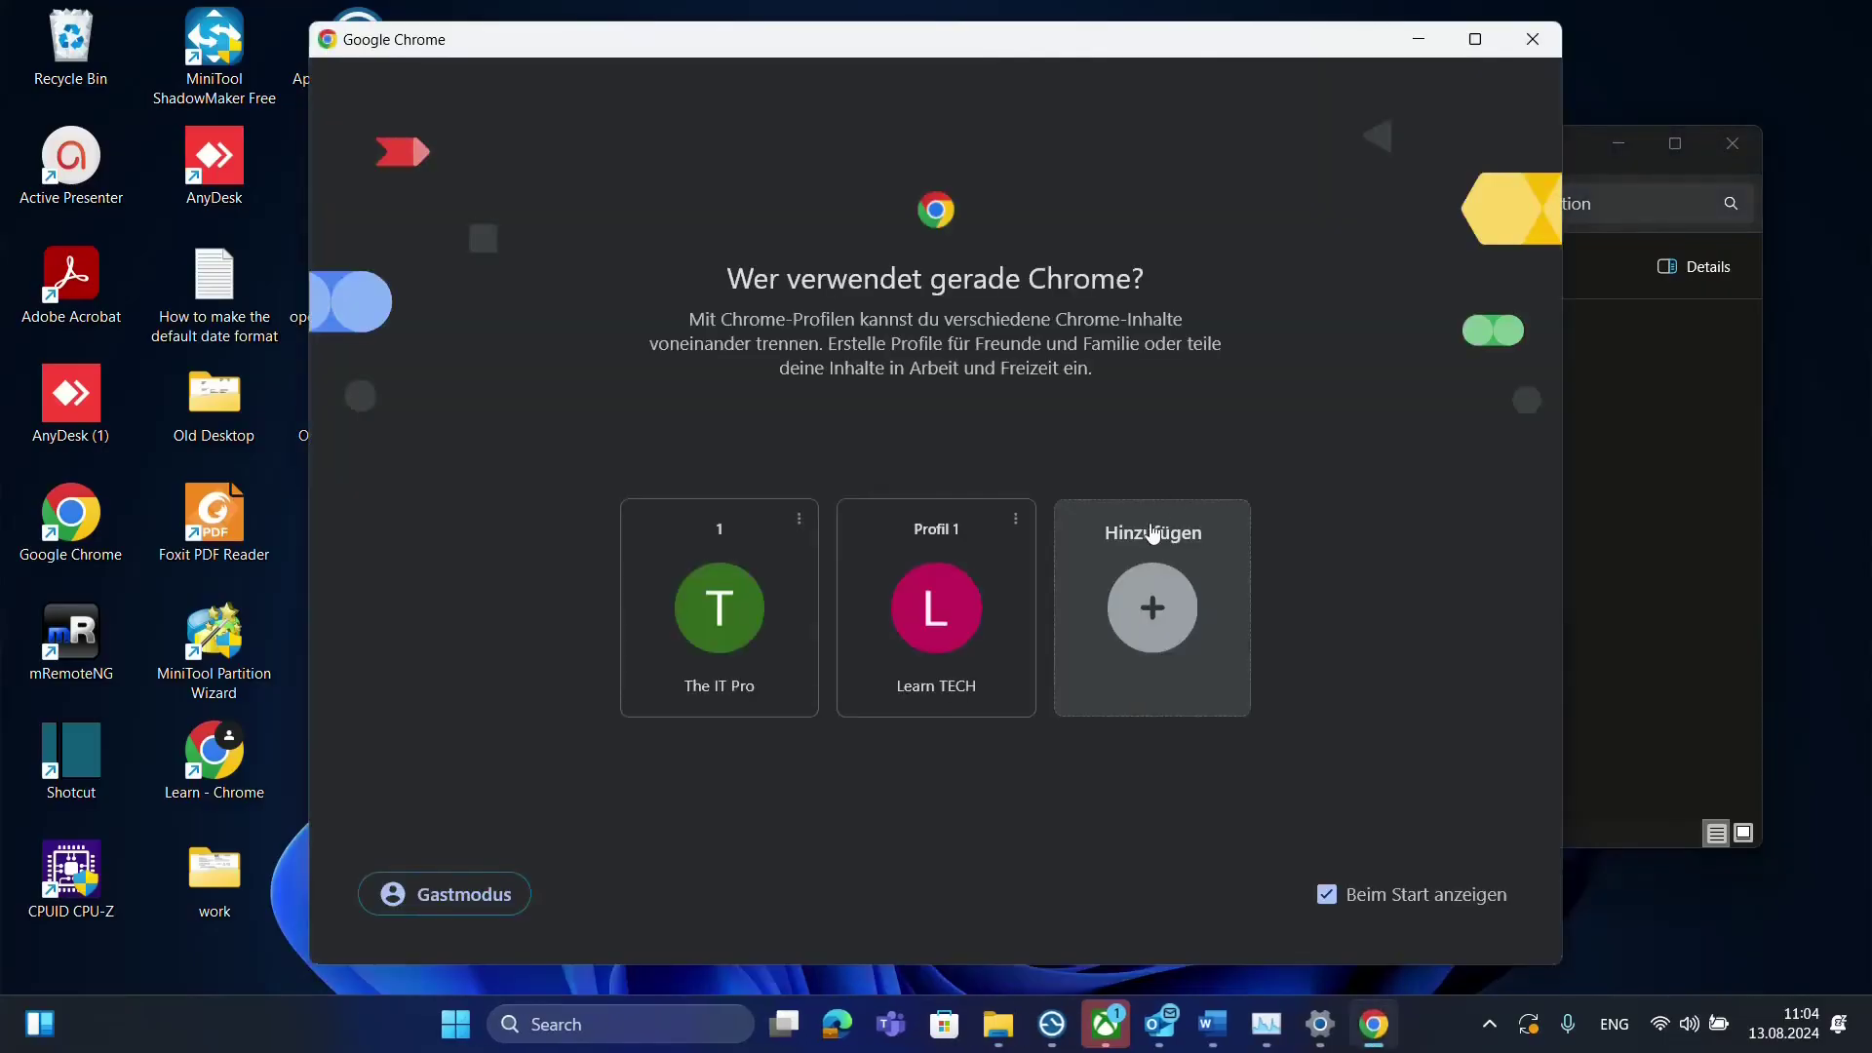
pyautogui.click(1532, 41)
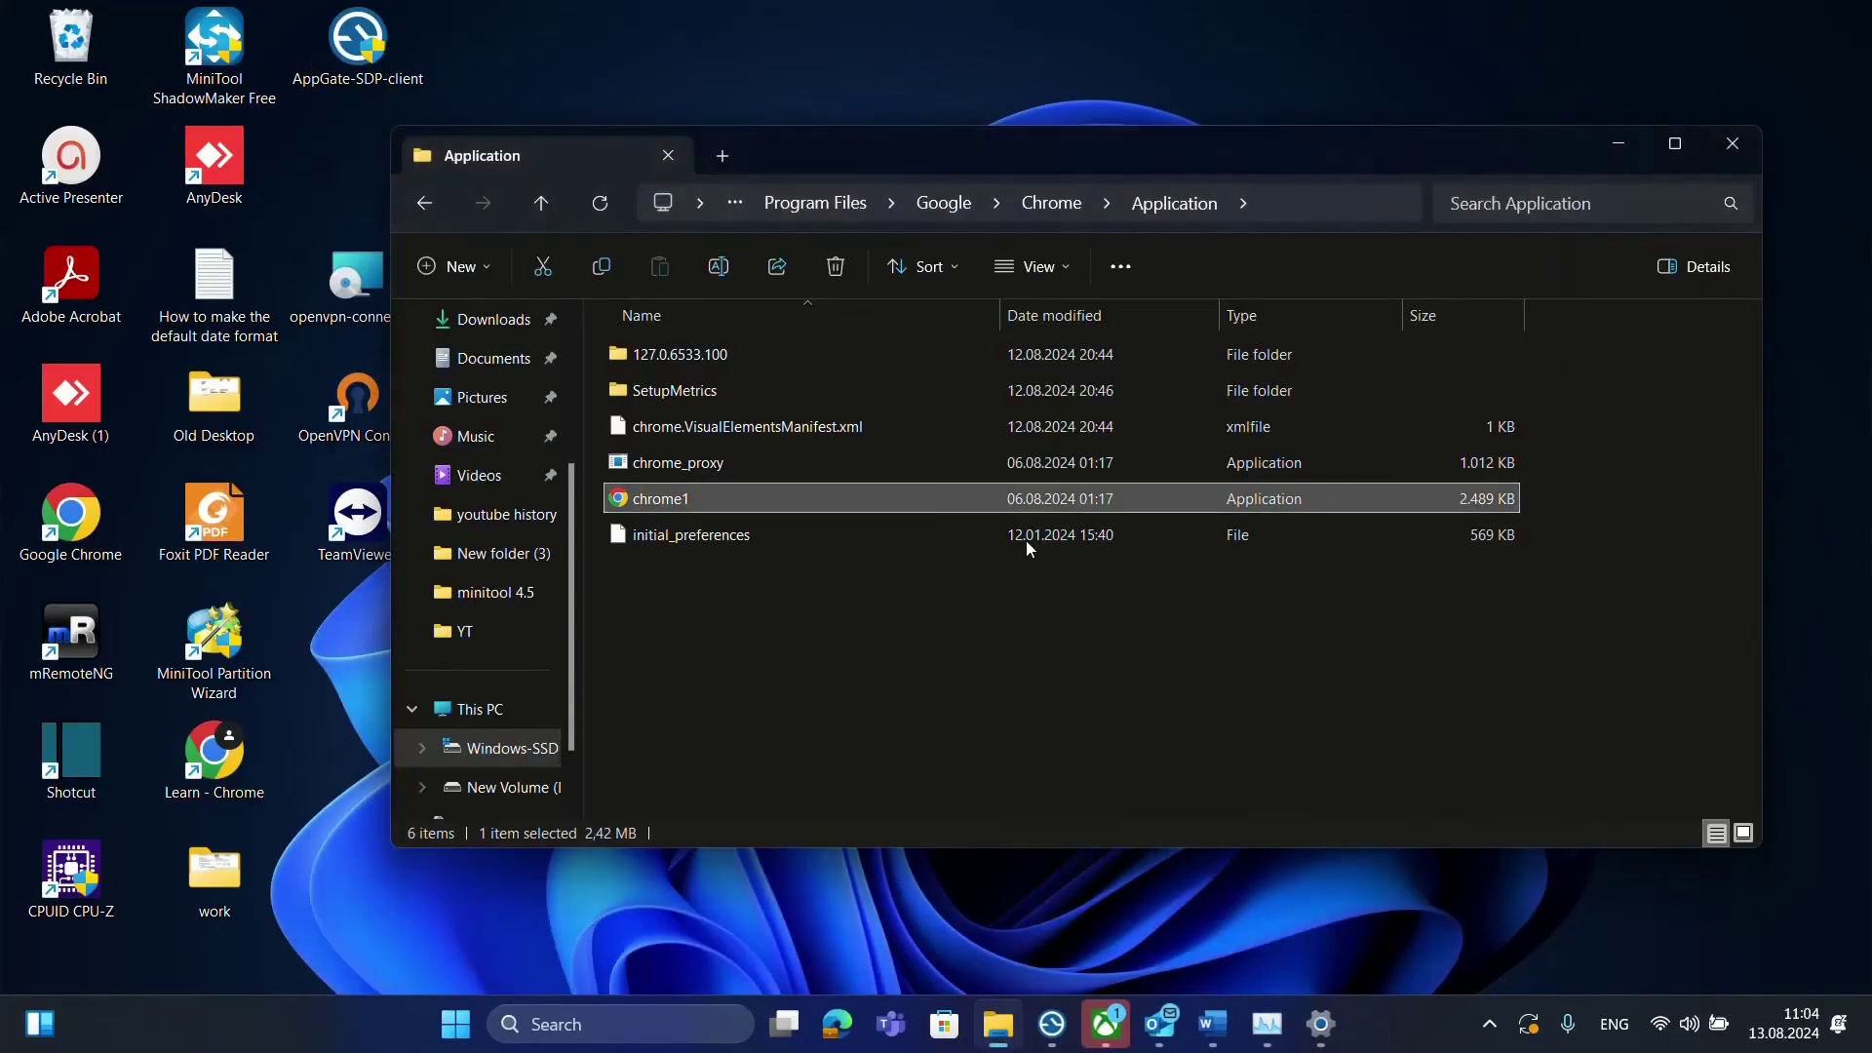